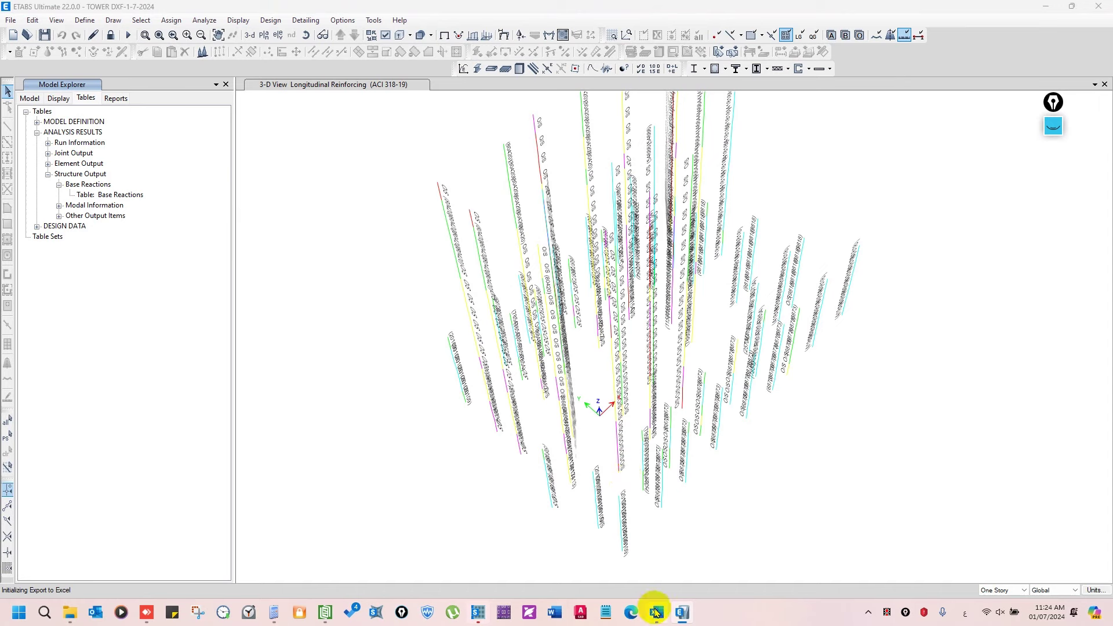
Filter the Base Reactions table by output case to Ex, Ey, SPECX -Y, SPECX +Y, SPECY -X and SPECY +X
mouse_move(656, 613)
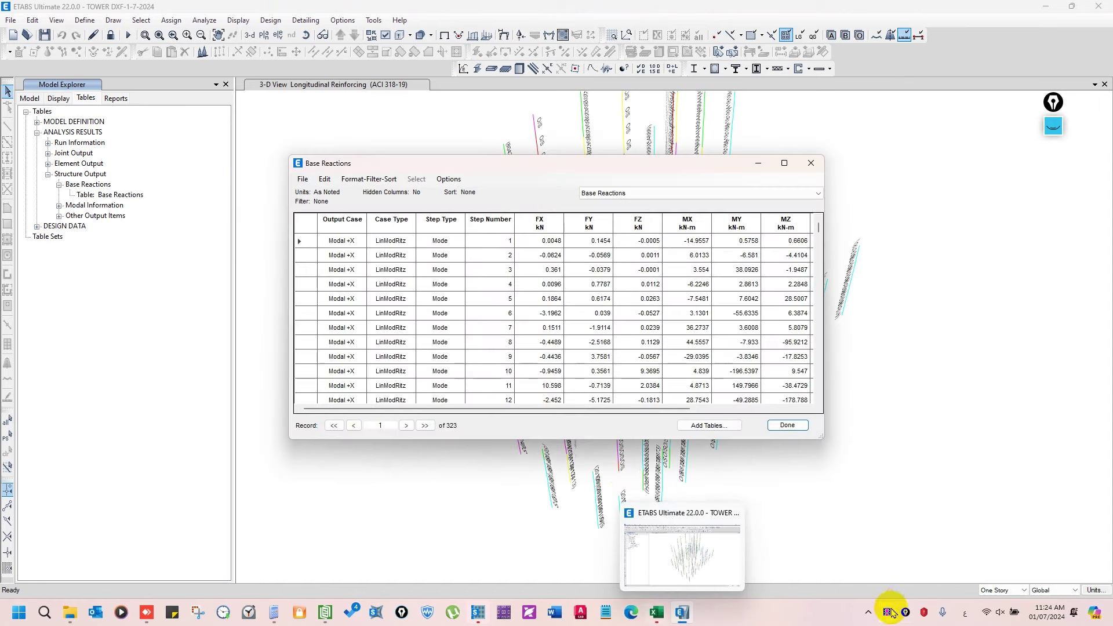
right_click(345, 222)
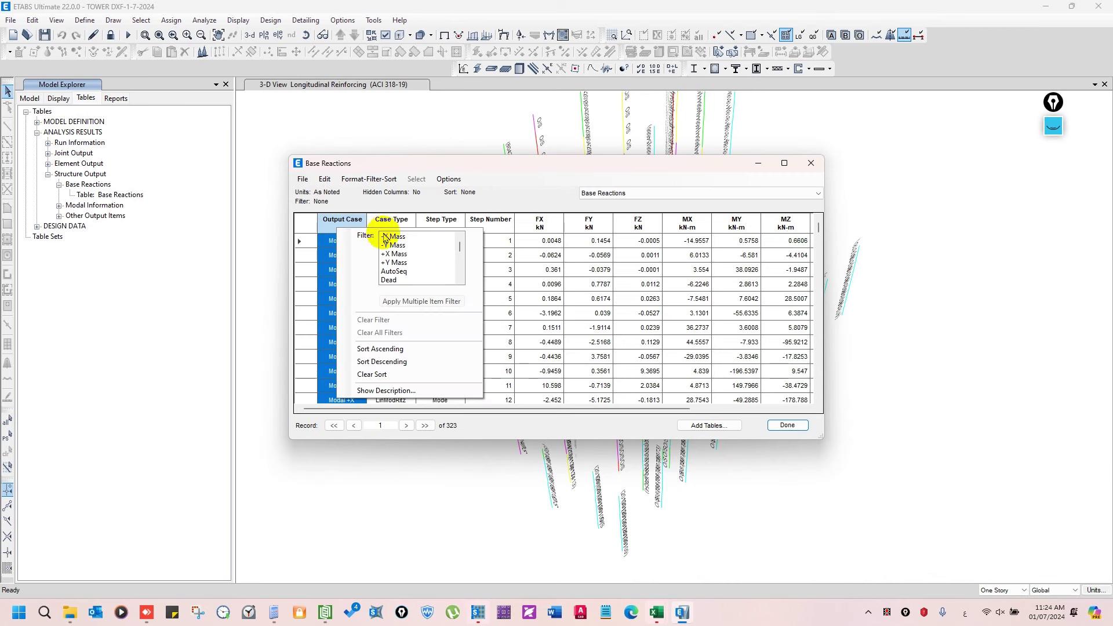
click(416, 255)
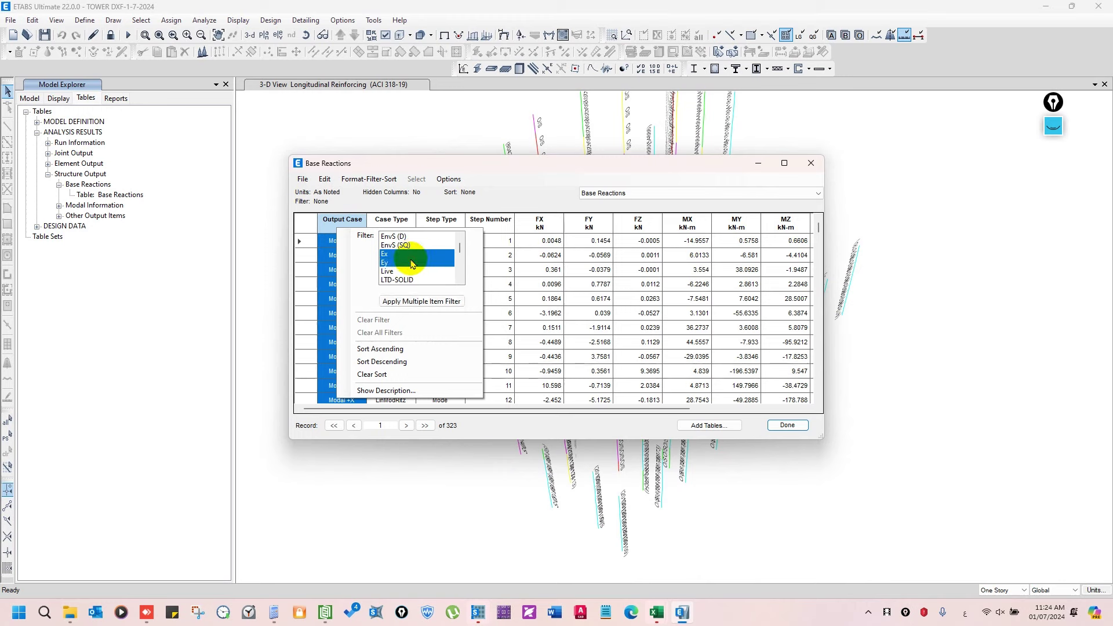
scroll(417, 264, down, 5)
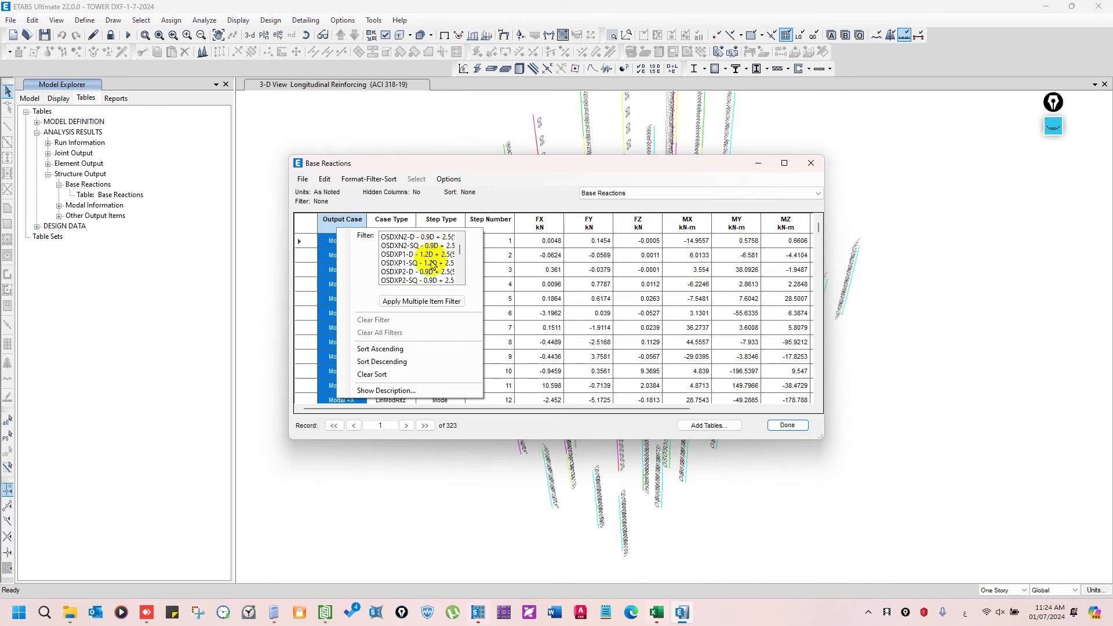
scroll(432, 265, down, 5)
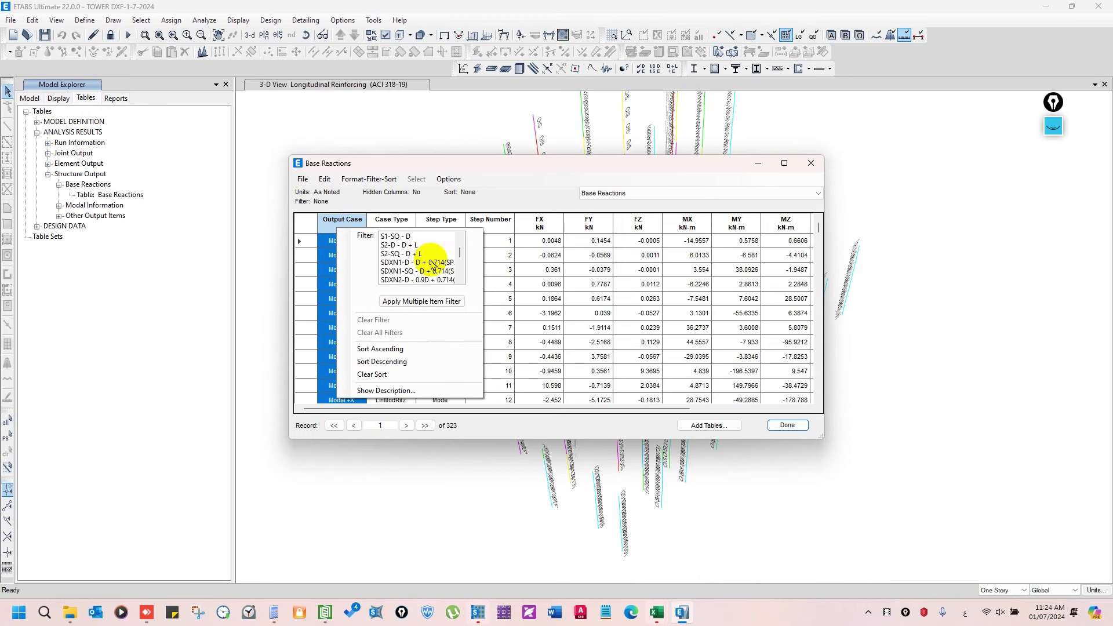
scroll(431, 264, down, 5)
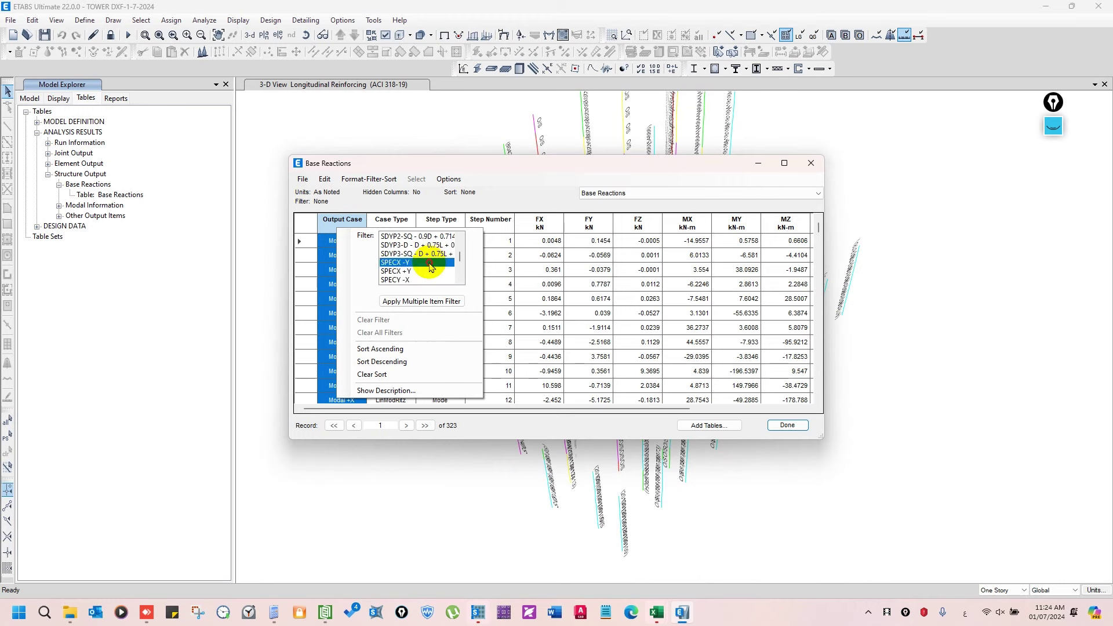
drag(430, 264, 426, 282)
scroll(427, 276, down, 1)
scroll(428, 274, up, 10)
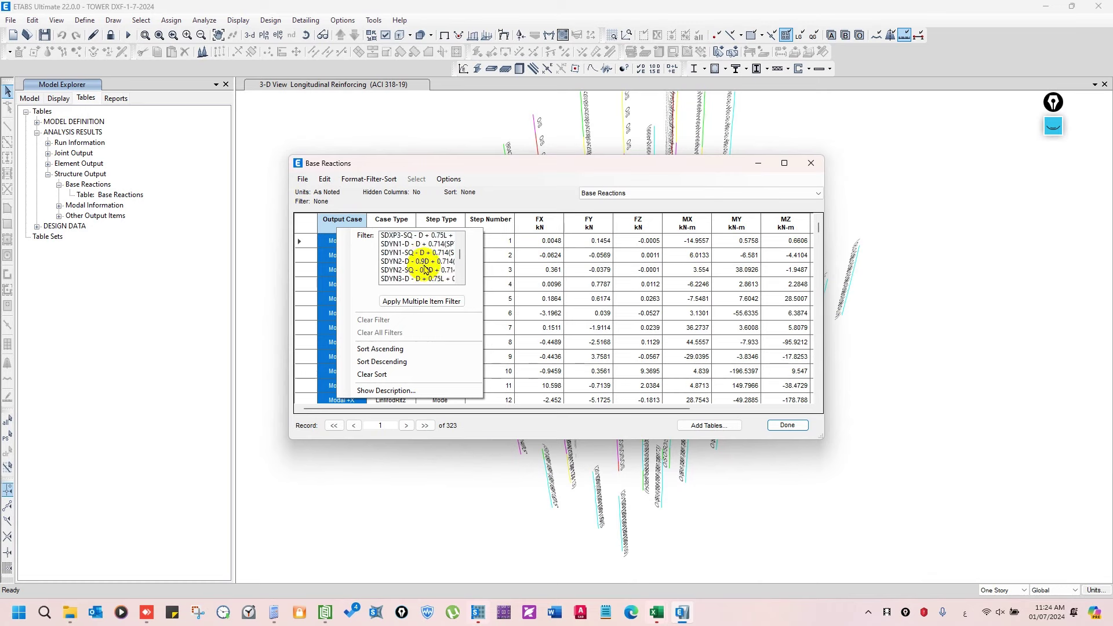
scroll(426, 254, down, 1)
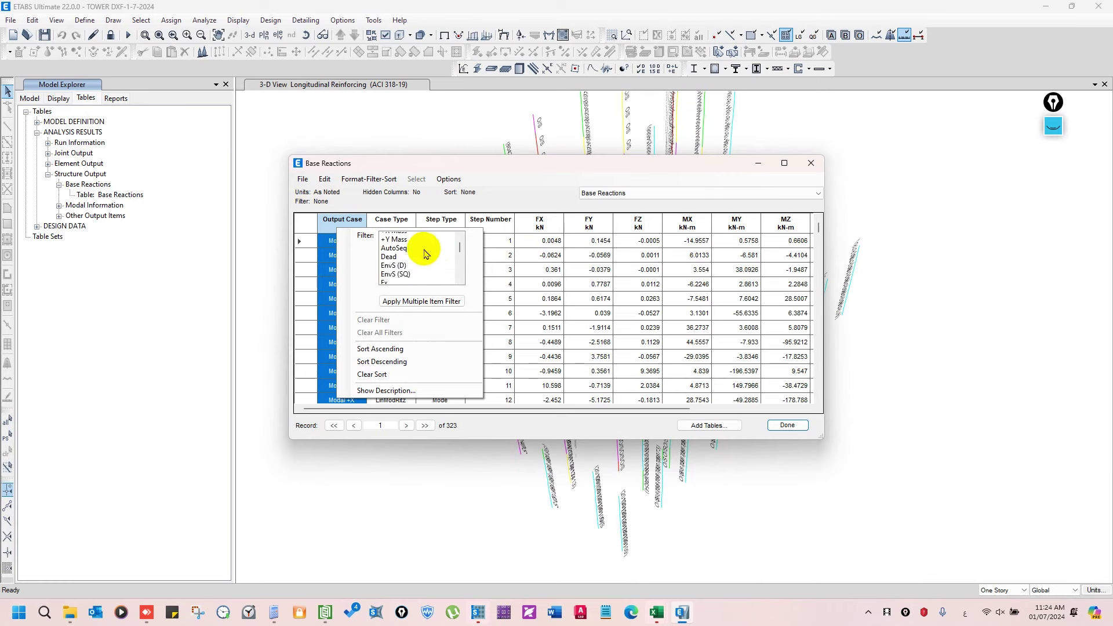
drag(410, 249, 409, 265)
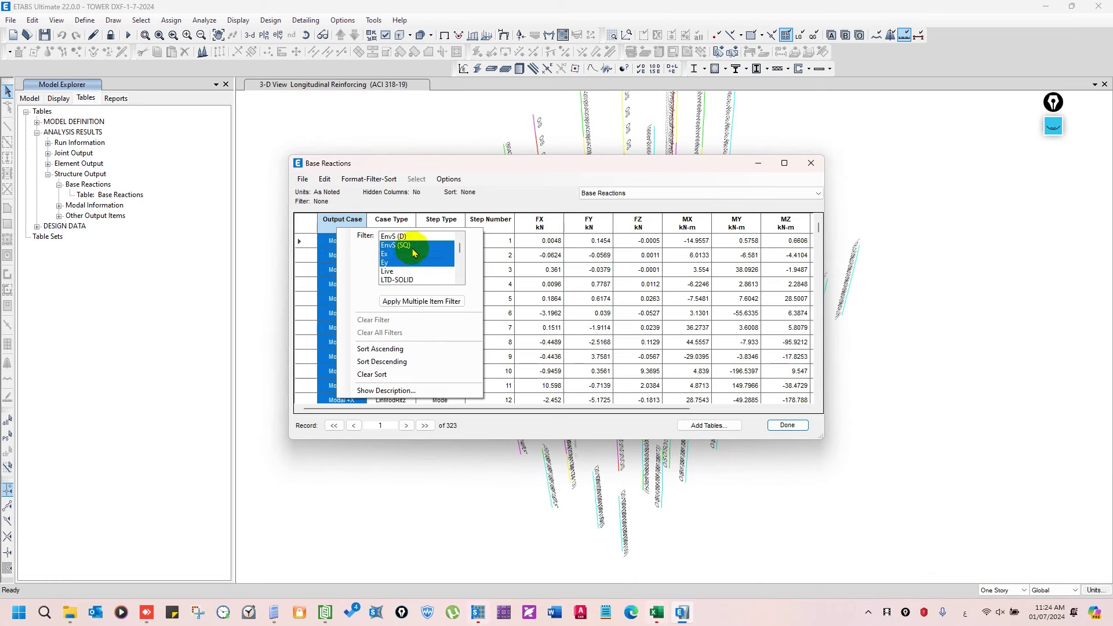
ctrl+click(412, 246)
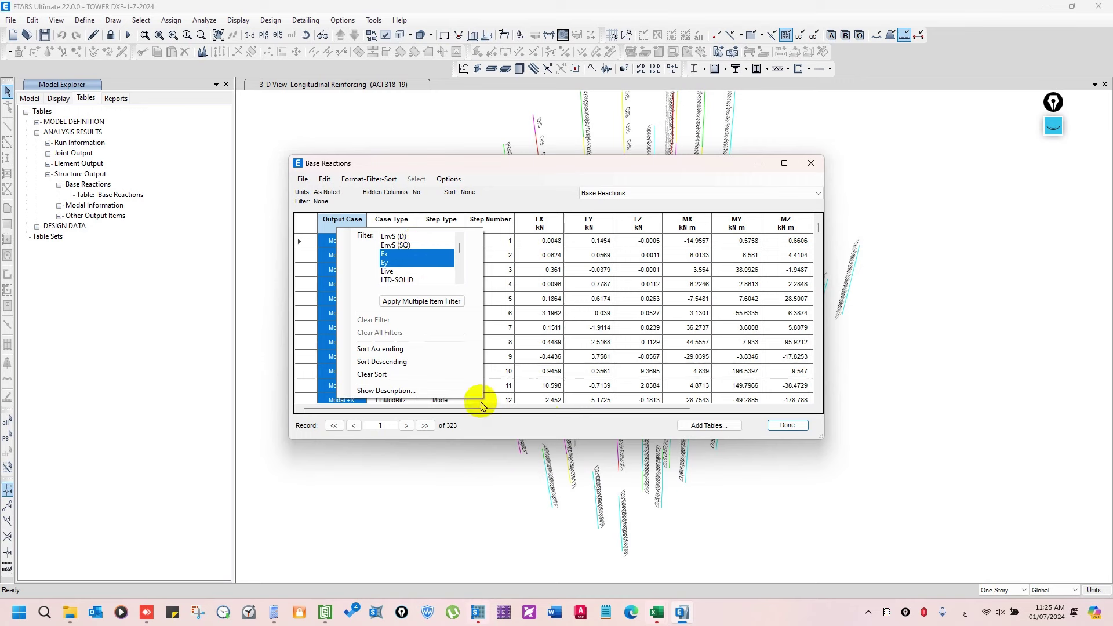
click(434, 302)
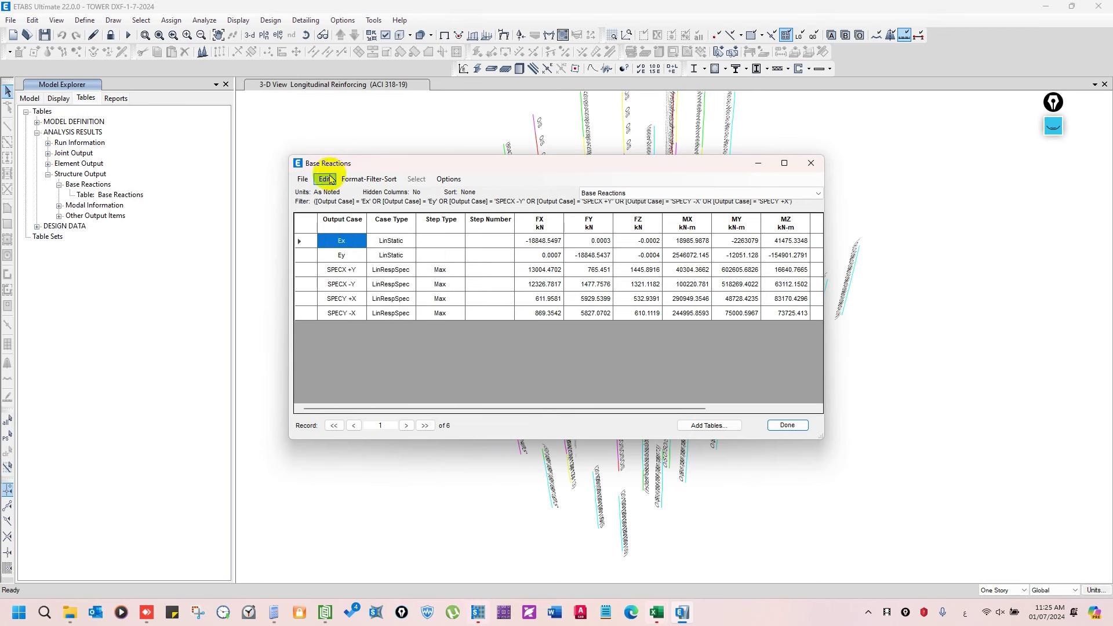
Export the filtered Base Reactions table to Excel
click(302, 179)
mouse_move(444, 192)
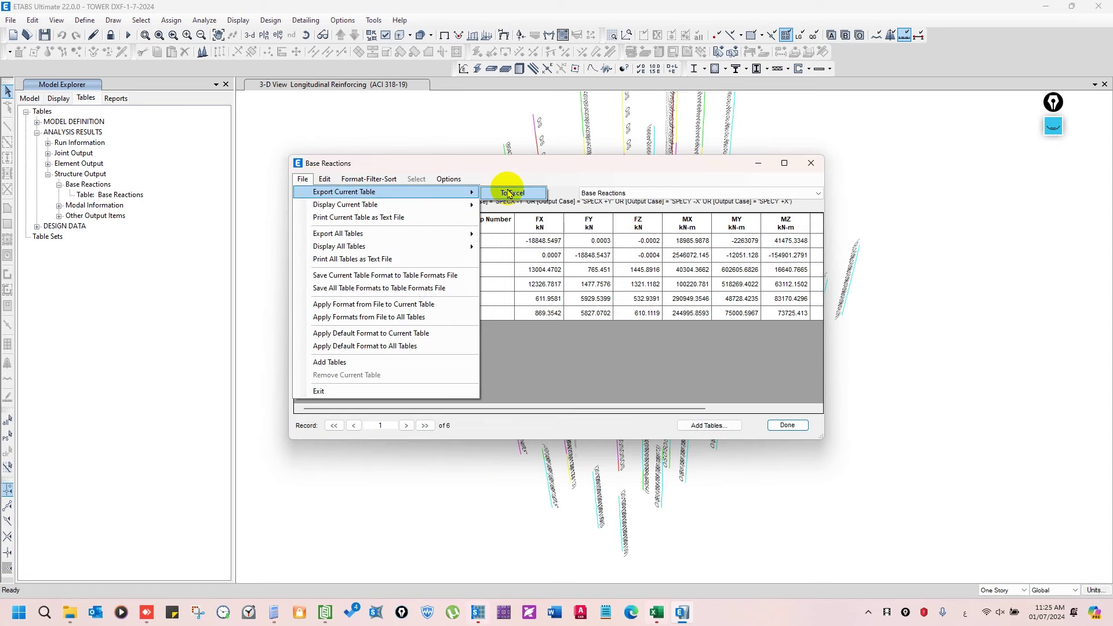
click(505, 192)
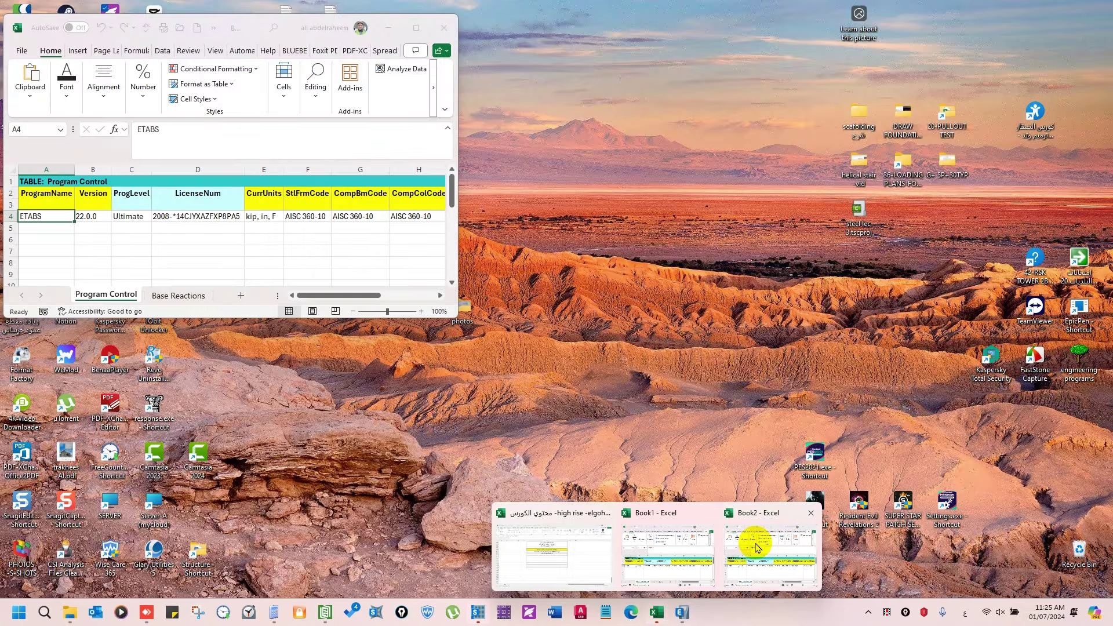
Switch to Excel and close the extra Book1 workbook without saving it
mouse_move(693, 515)
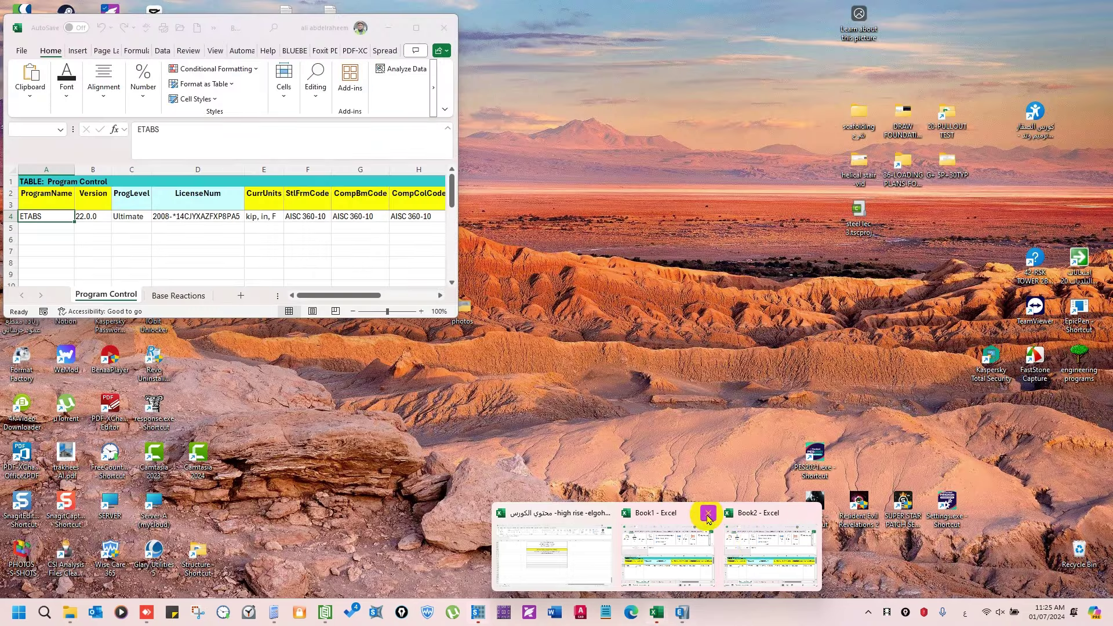
click(661, 544)
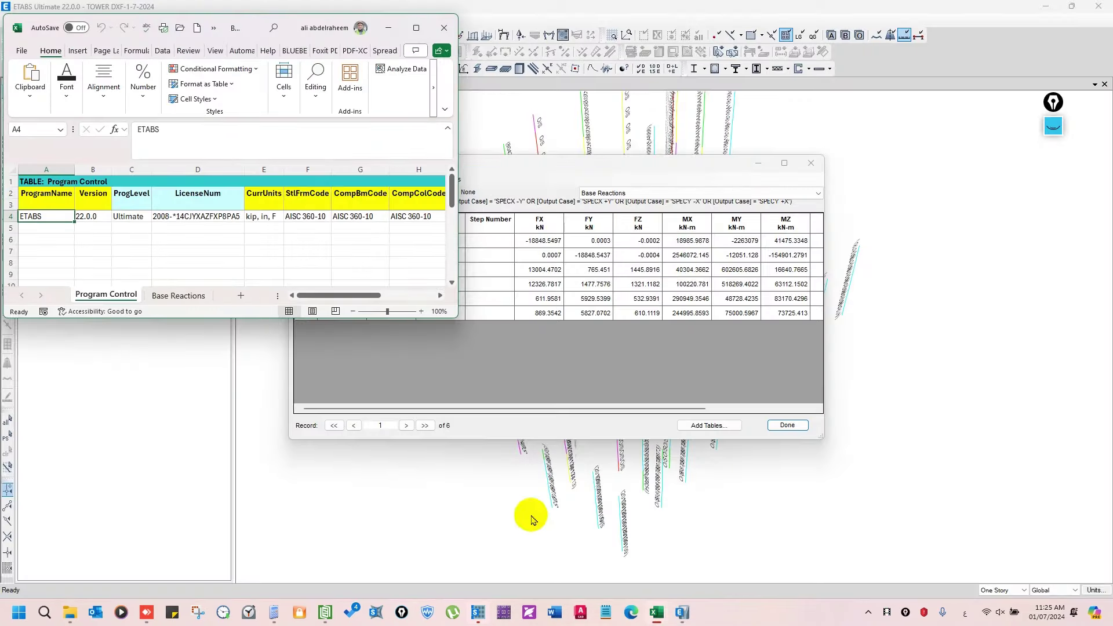
mouse_move(656, 611)
click(712, 512)
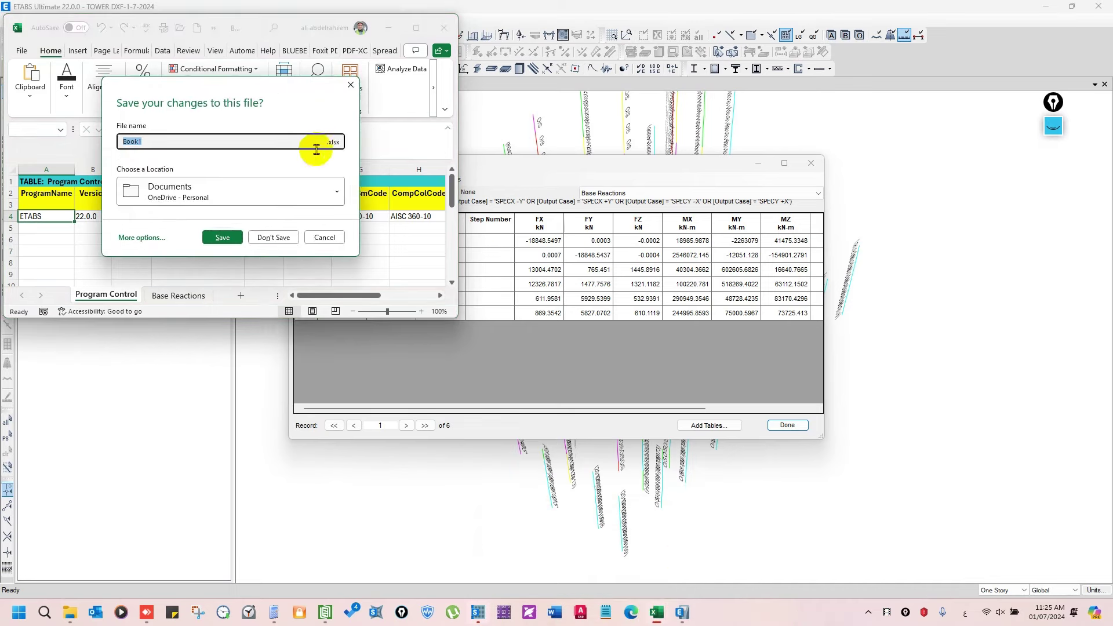
click(268, 237)
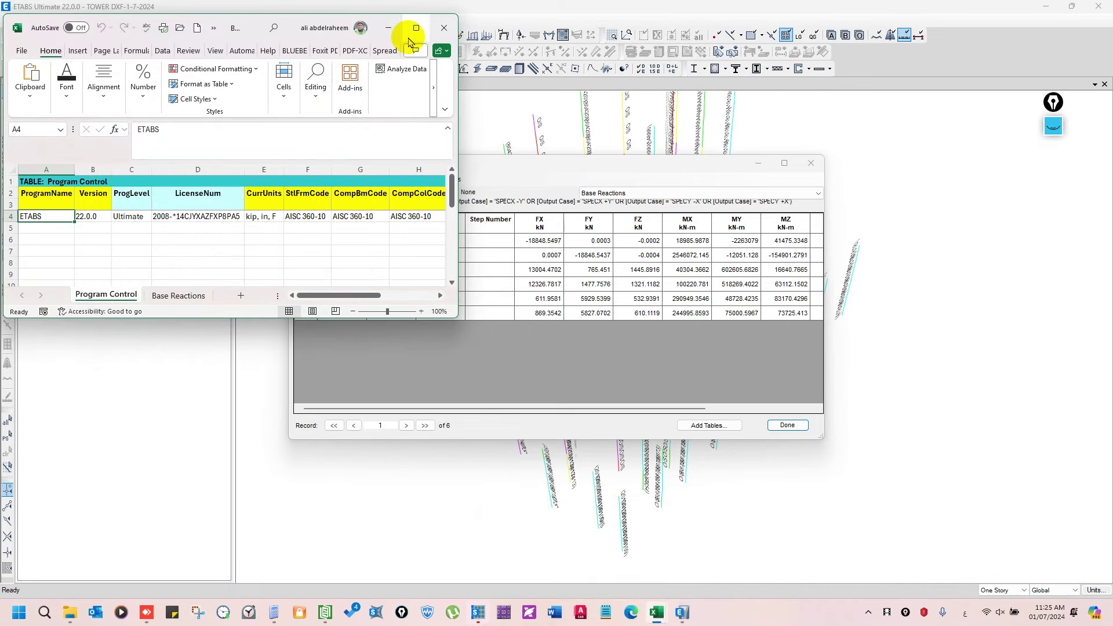
Maximize the Book2 workbook, open its Base Reactions sheet and enlarge the table for reading
click(416, 28)
mouse_move(658, 612)
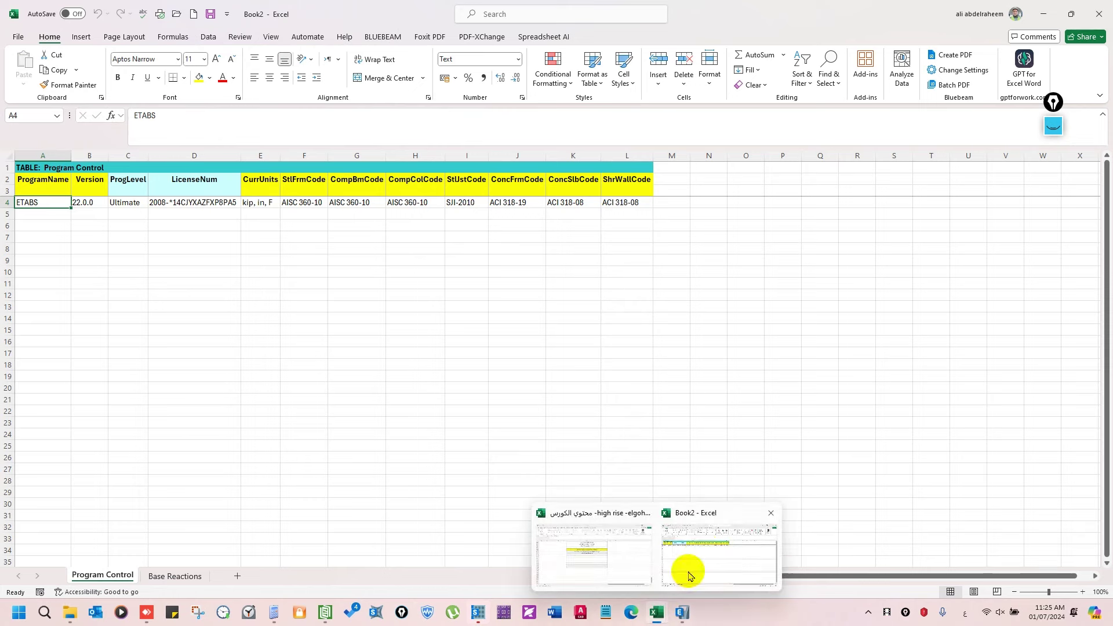
click(703, 543)
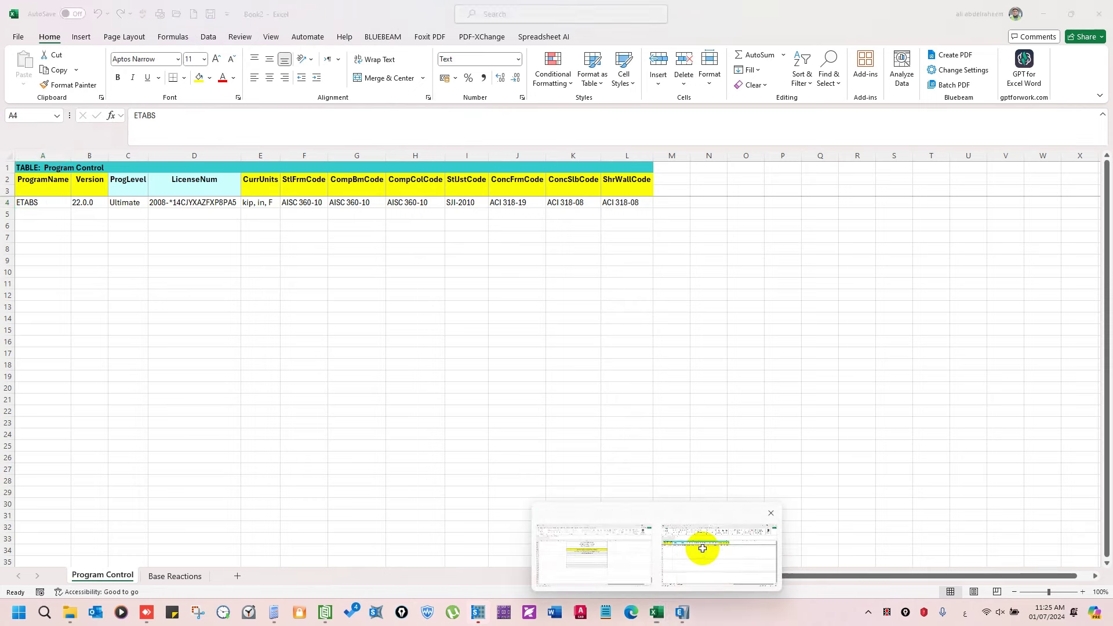
click(184, 574)
click(426, 342)
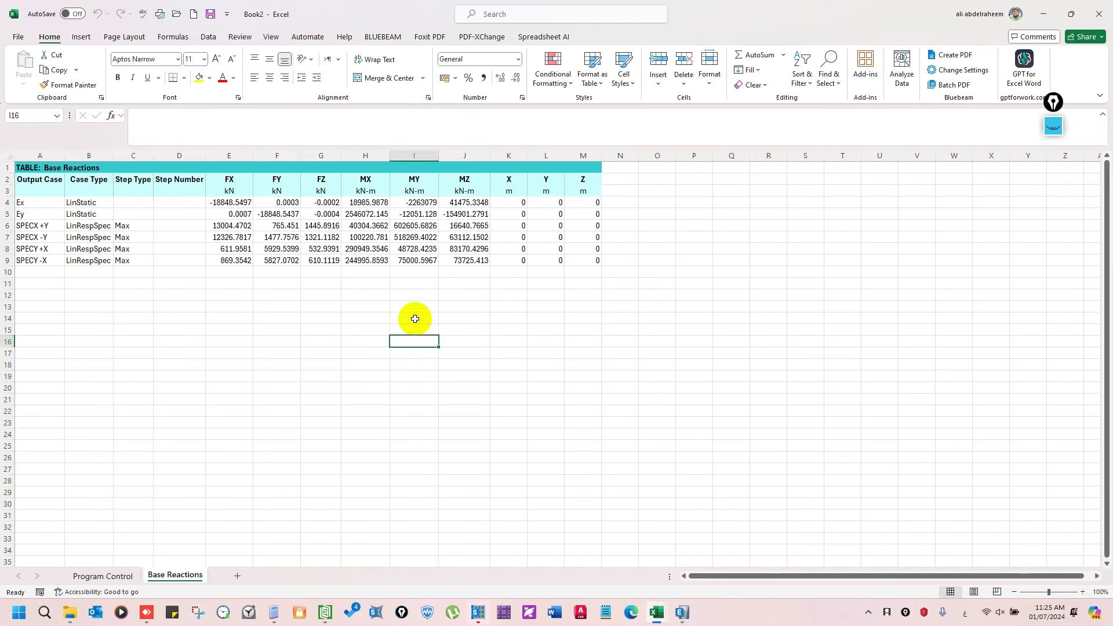
ctrl+scroll(415, 319, up, 3)
Enter the heading X in cell G13 and the heading Y in cell H13 below the reactions table
click(472, 376)
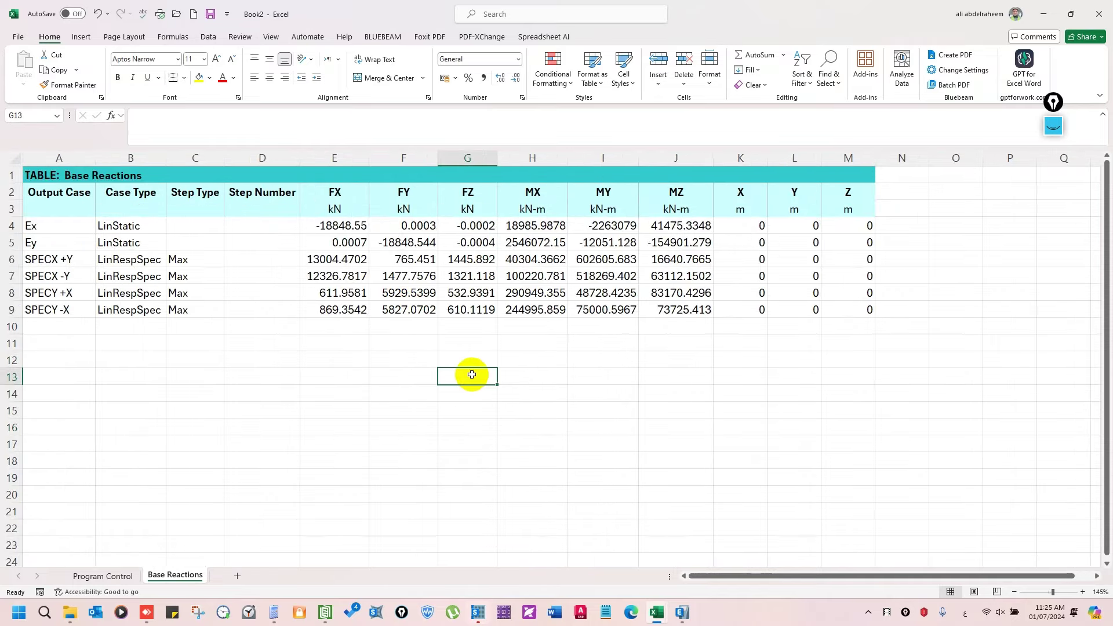
text(X)
click(544, 374)
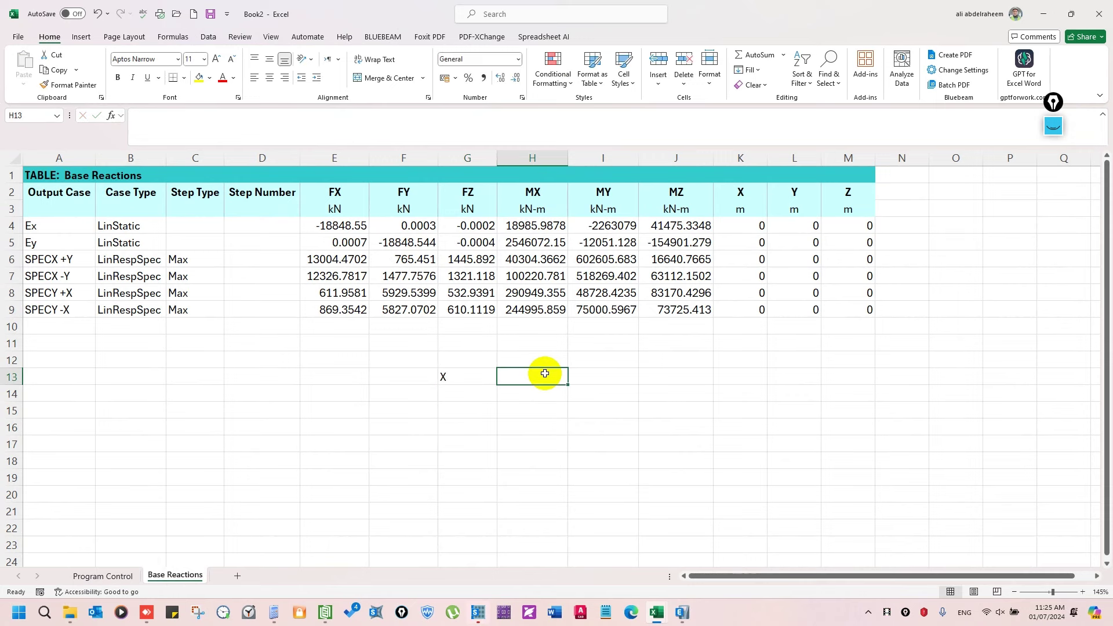
text(Y)
key(Return)
Calculate the X-direction scale ratio in G14 with the formula =E4/E6, dividing the Ex base shear by SPECX +Y
click(464, 398)
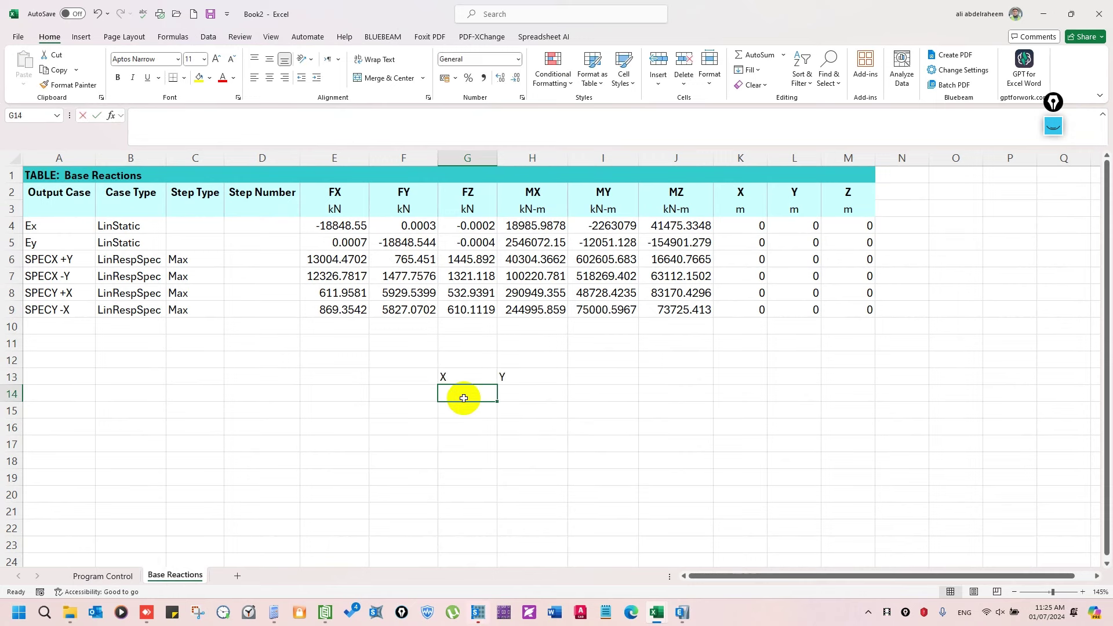
text(=)
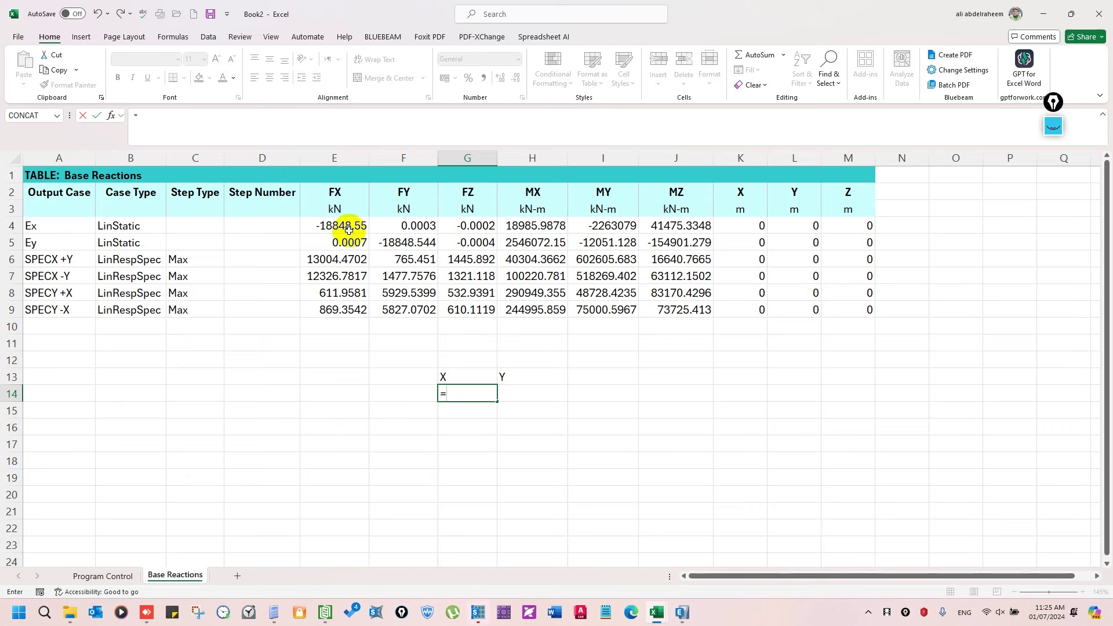
click(351, 228)
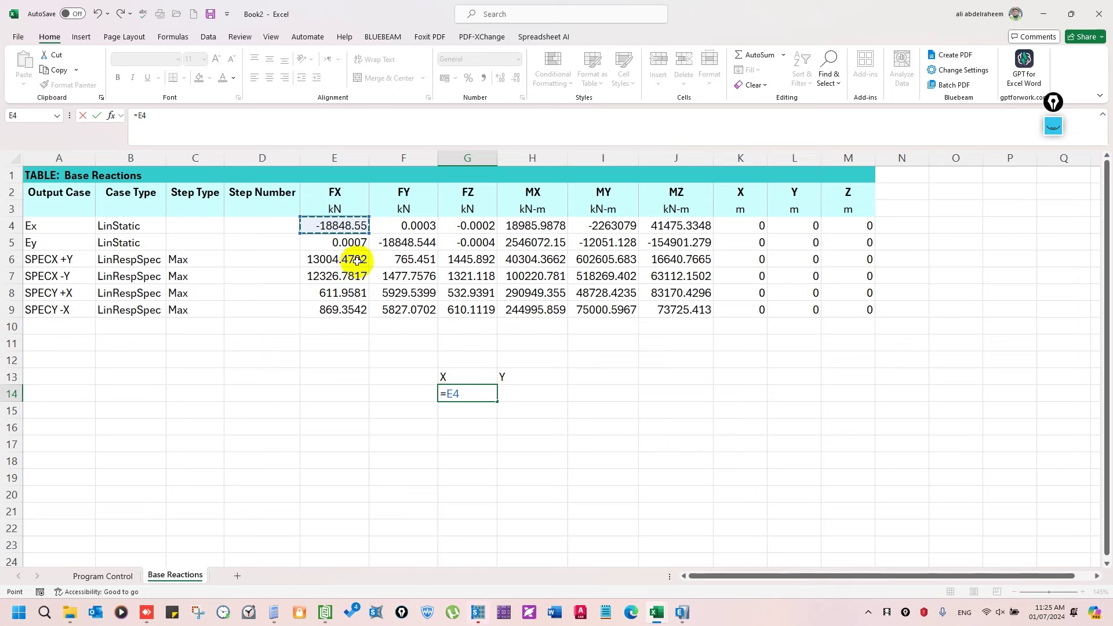
text(/)
click(352, 260)
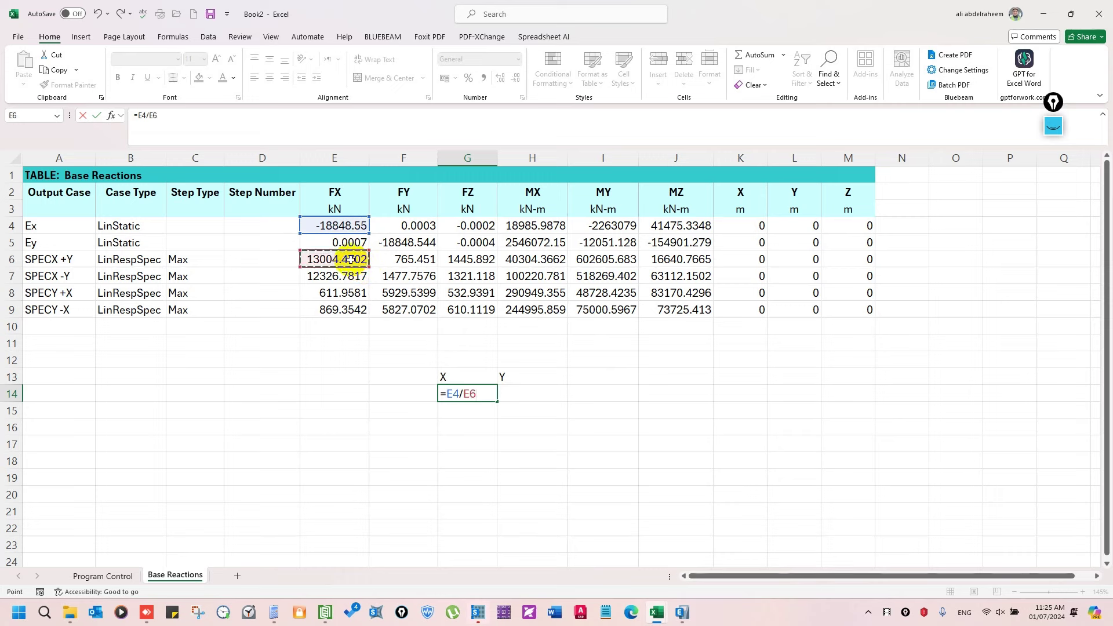
key(Return)
Highlight the FX values of Ex and SPECX +Y, cells E4 and E6, with yellow fill
click(345, 231)
ctrl+click(345, 259)
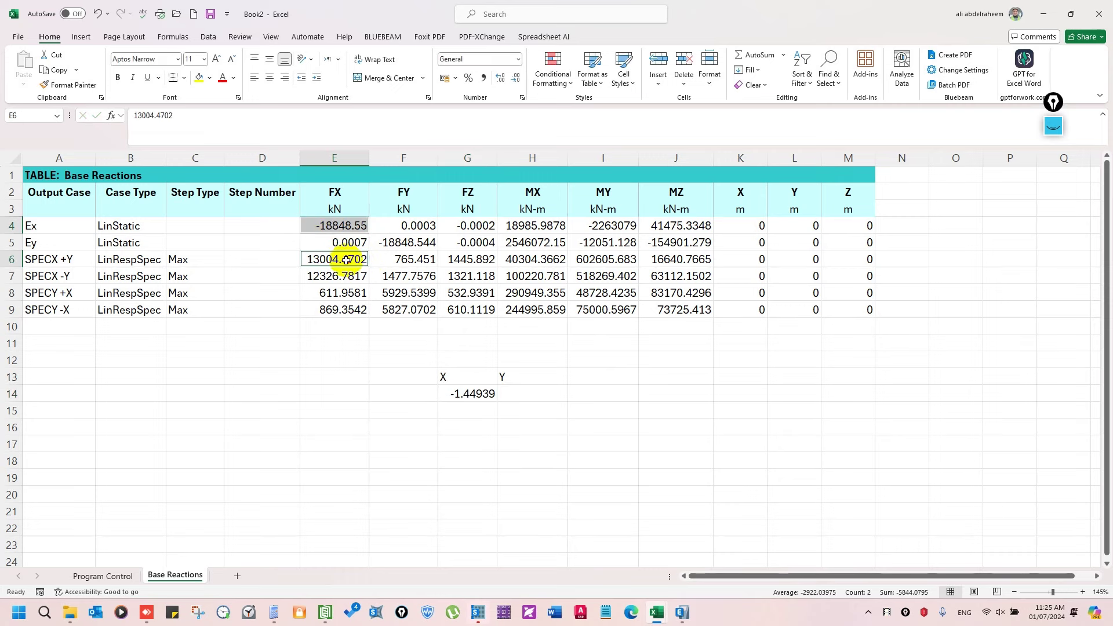
click(197, 78)
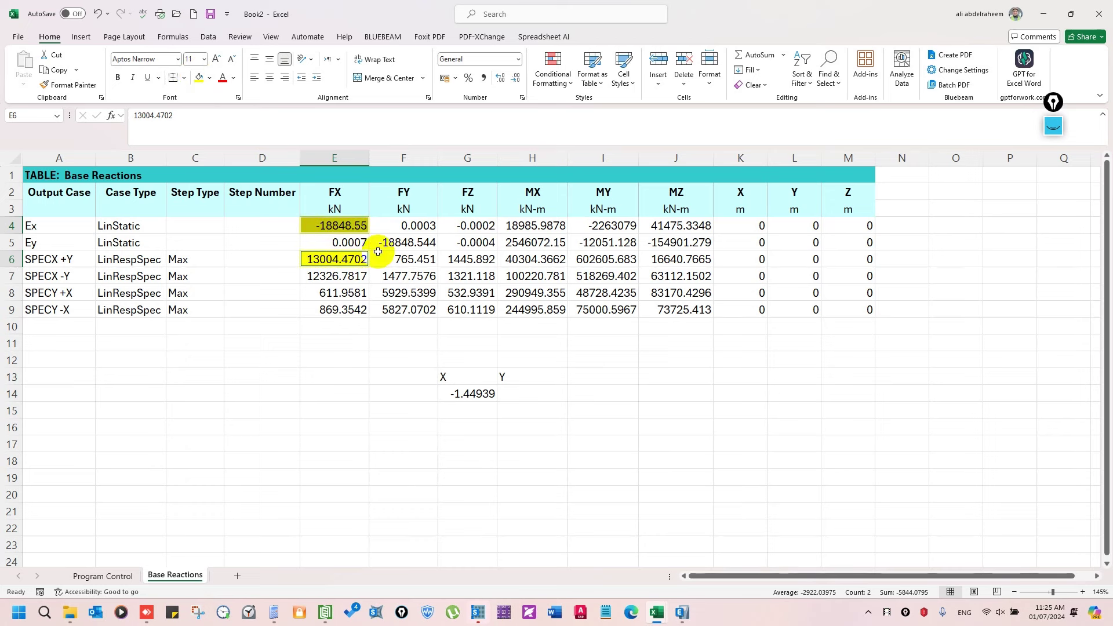
Highlight the FY values of Ey and SPECX -Y, cells F5 and F7, with blue fill
click(418, 244)
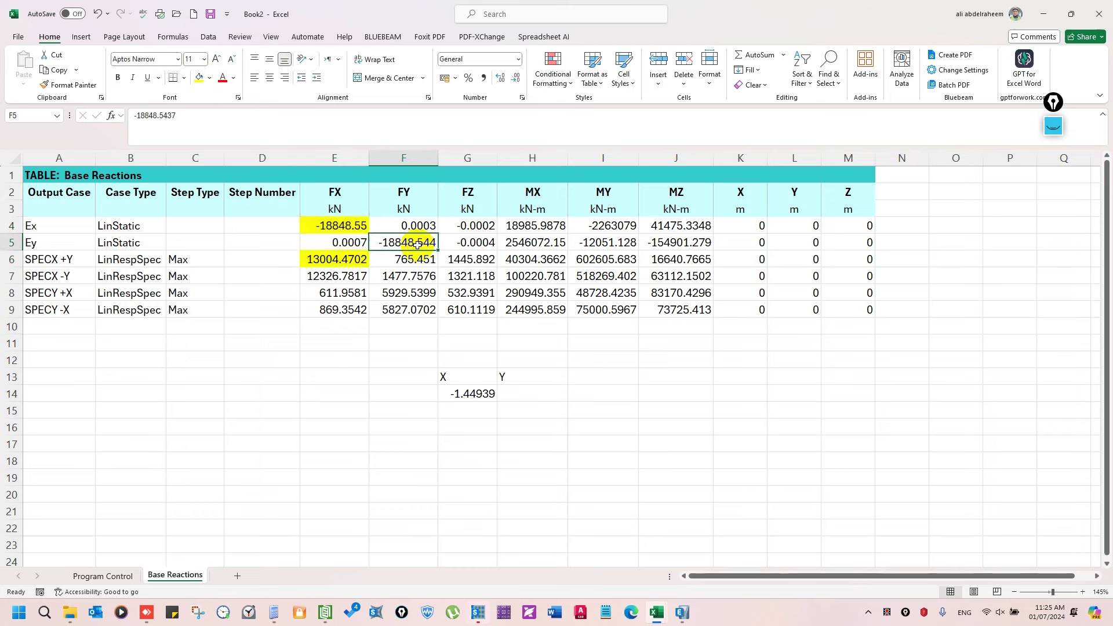
ctrl+click(416, 277)
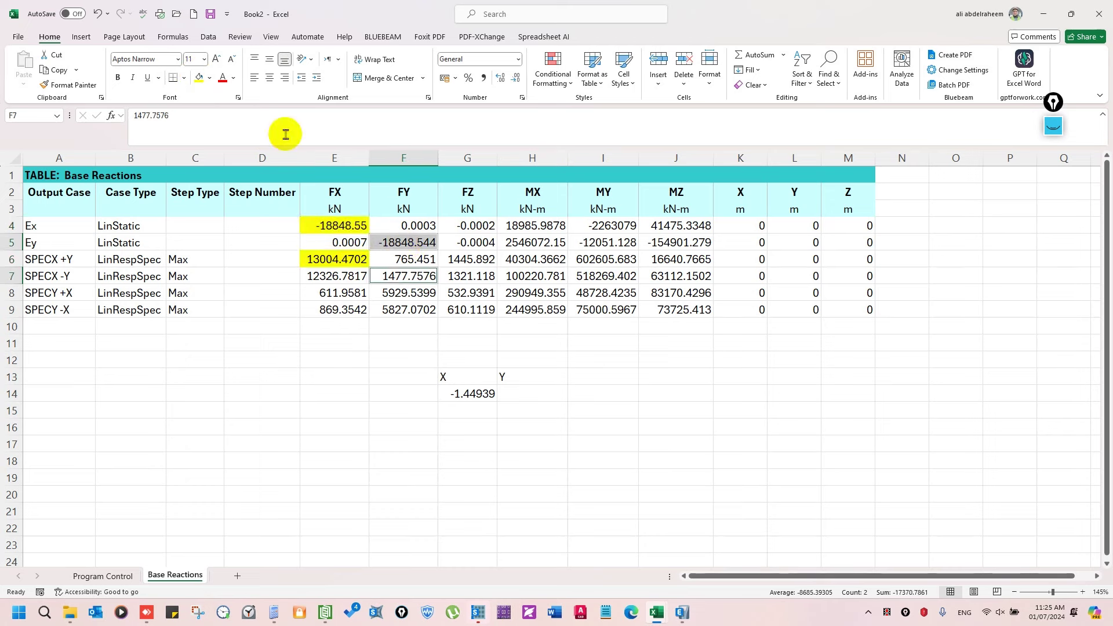
click(209, 78)
click(251, 186)
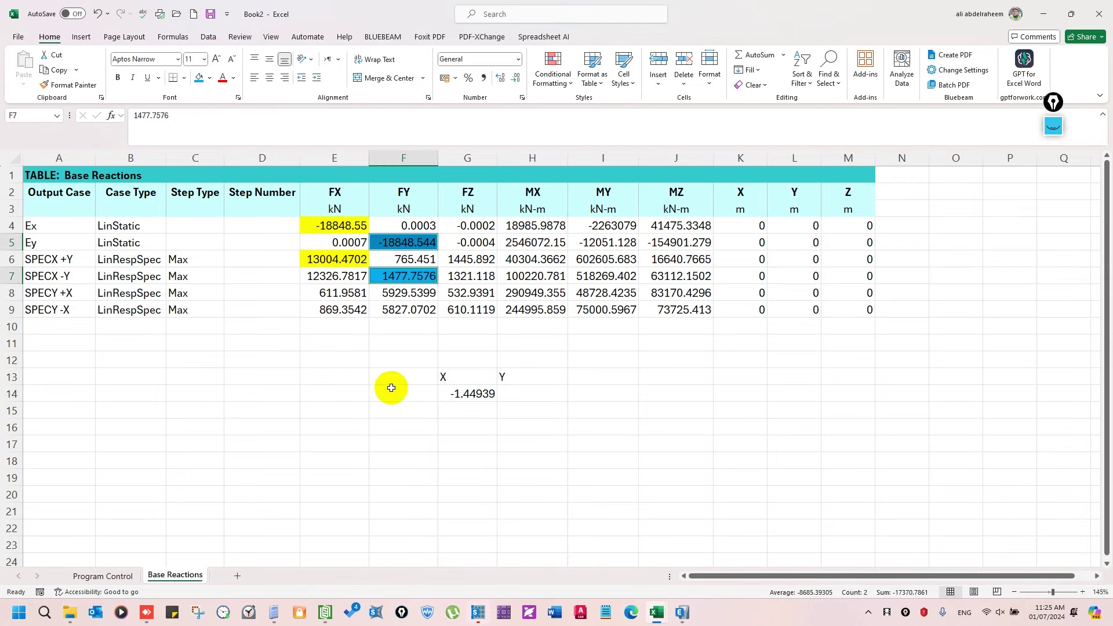
Calculate a Y-direction ratio in H14 with the formula =F5/F7, dividing the Ey base shear by the SPECX -Y value
click(391, 393)
click(522, 395)
text(=)
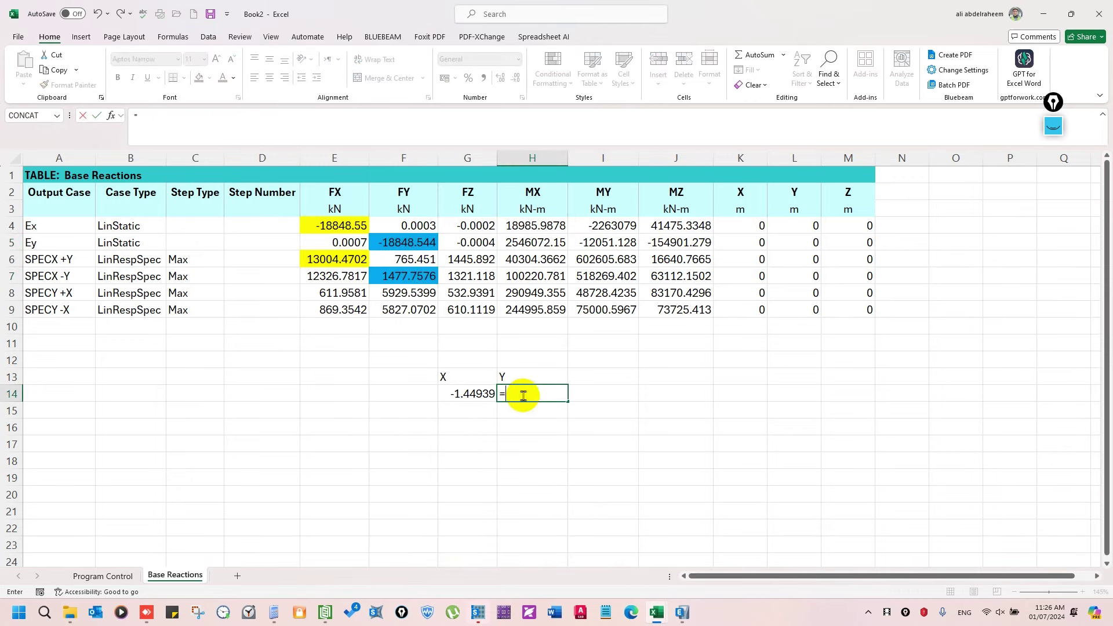
click(418, 241)
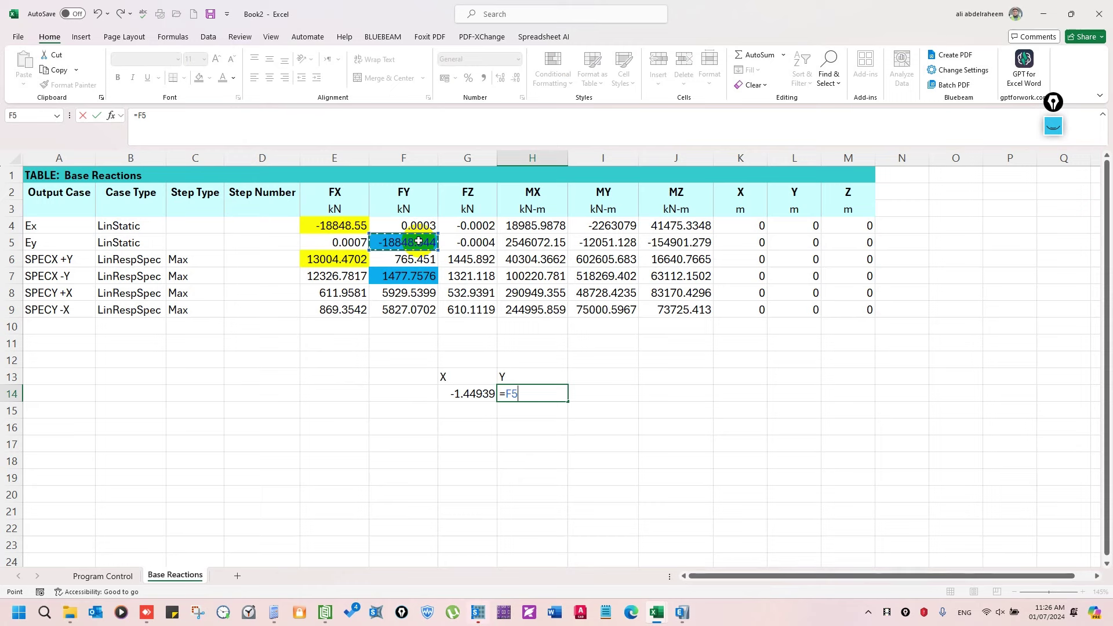
text(/)
click(421, 279)
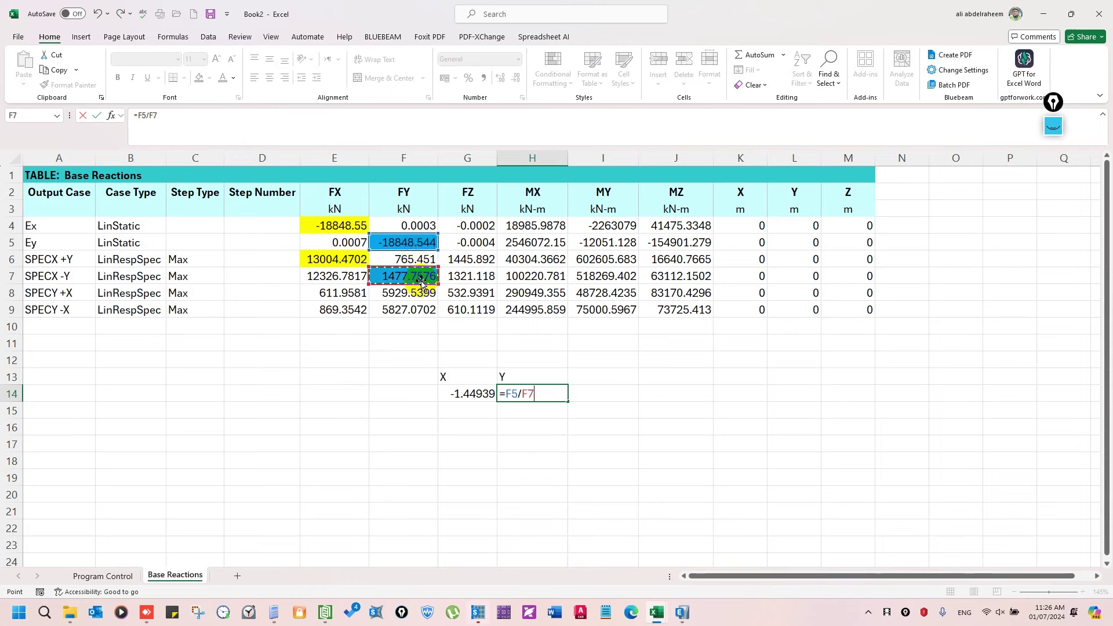
key(Return)
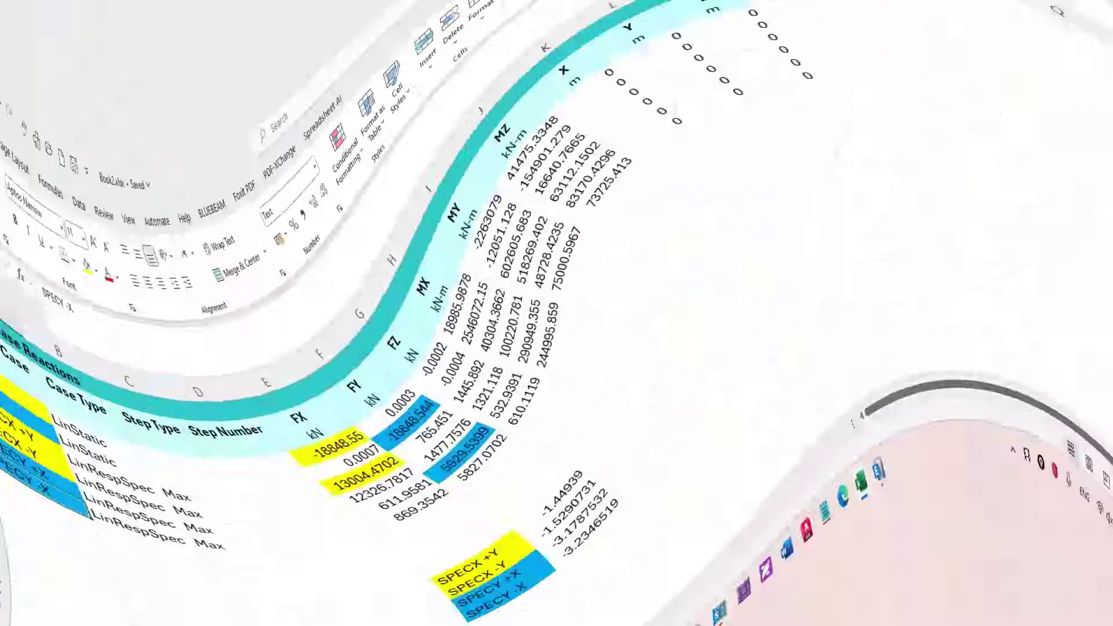
Copy the SPECY -X blue fill to its FY value in F9 and the SPECX -Y yellow fill to its FX value in E7
click(68, 85)
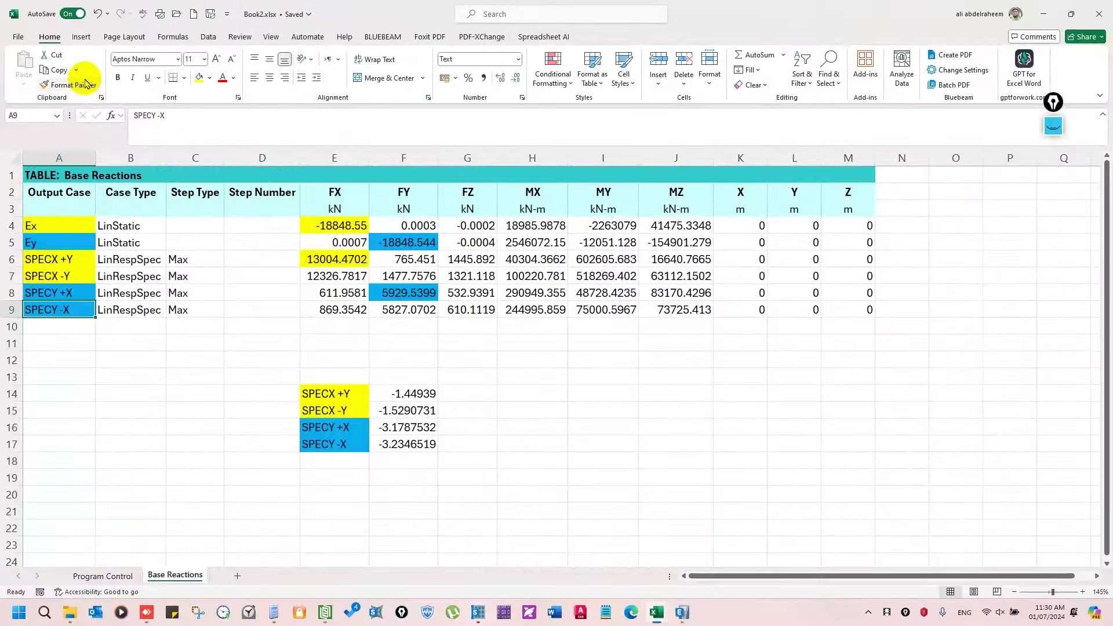
click(422, 311)
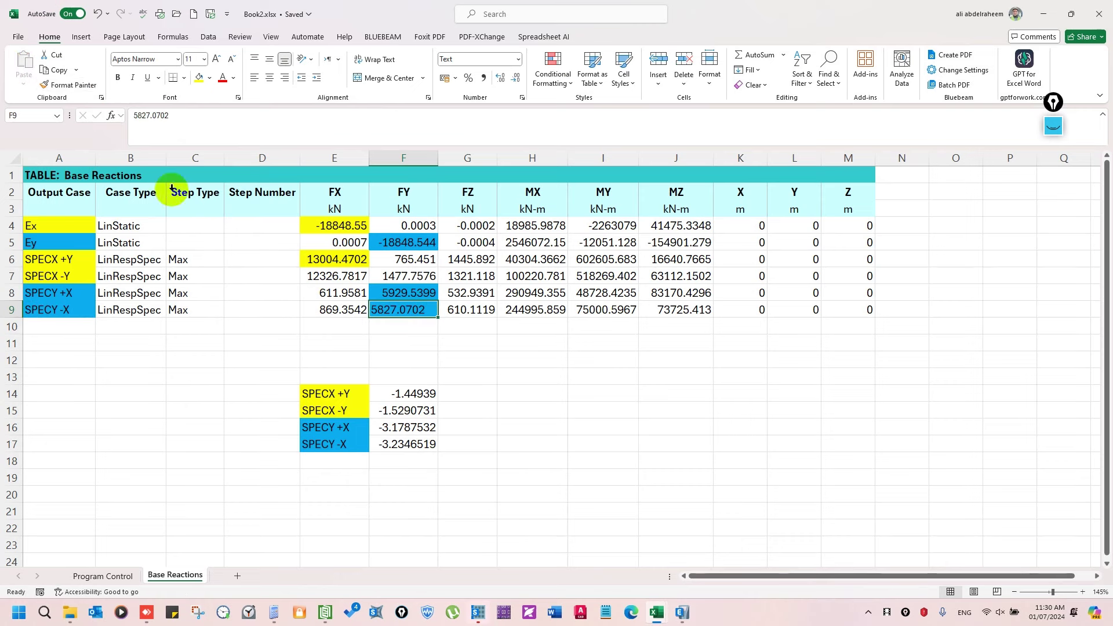
click(81, 277)
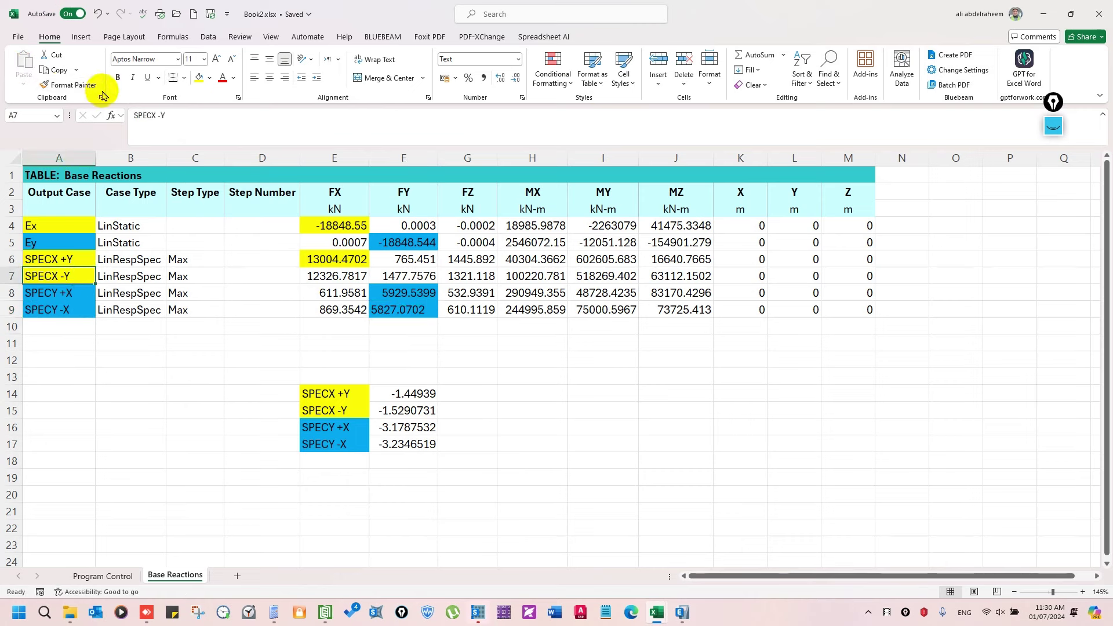
click(68, 84)
click(338, 277)
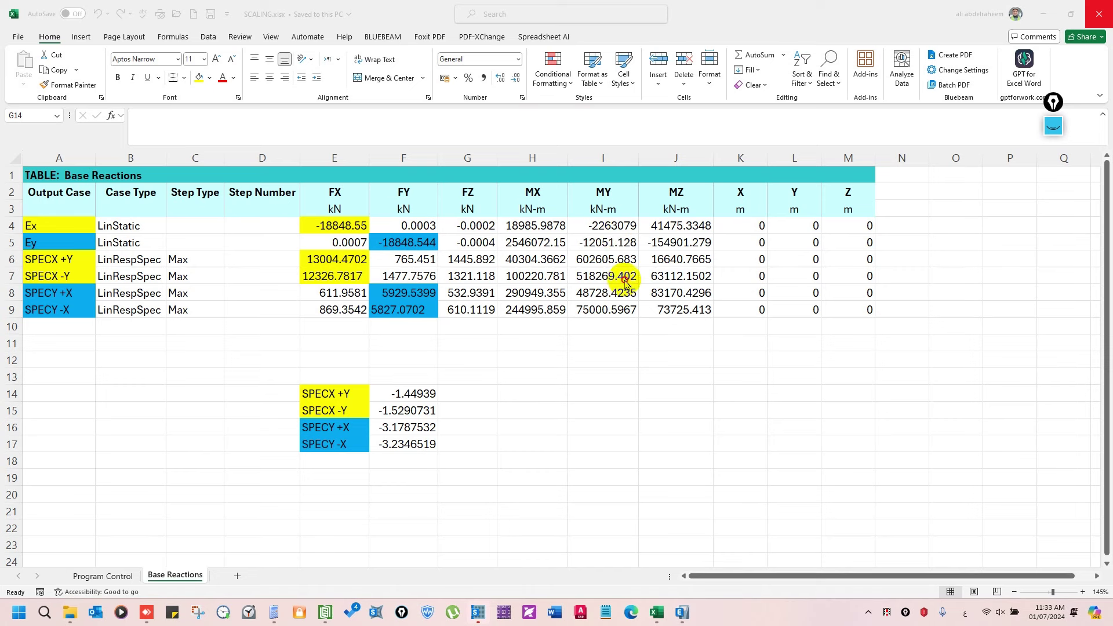
Arrange ETABS and the Excel workbook side by side, closing the Base Reactions table and the Model Explorer in ETABS
click(667, 379)
key(super+Right)
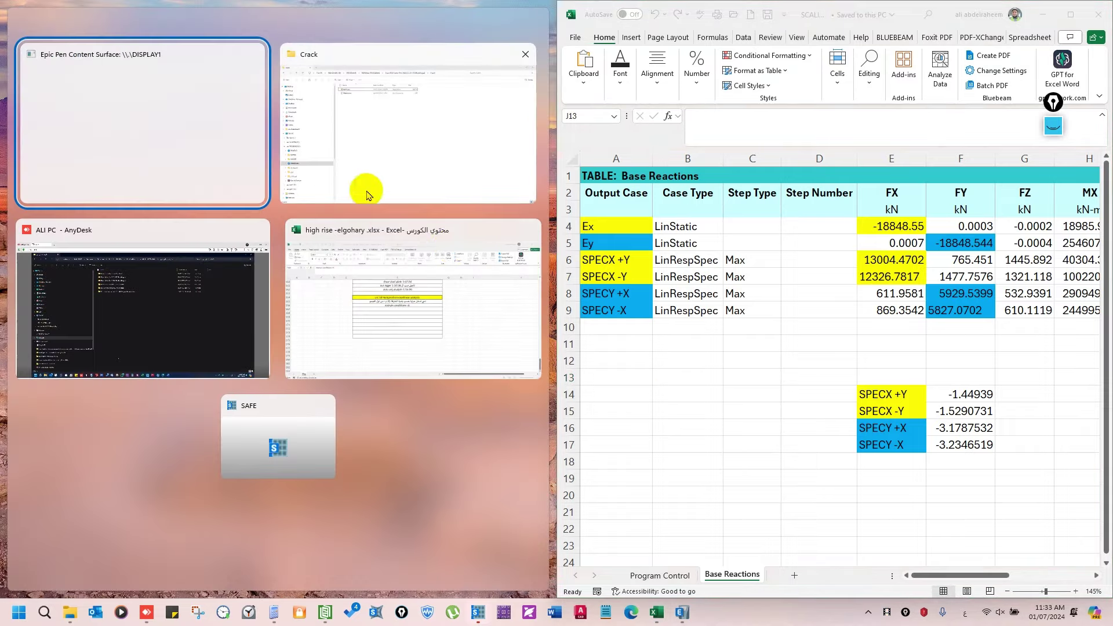
click(682, 612)
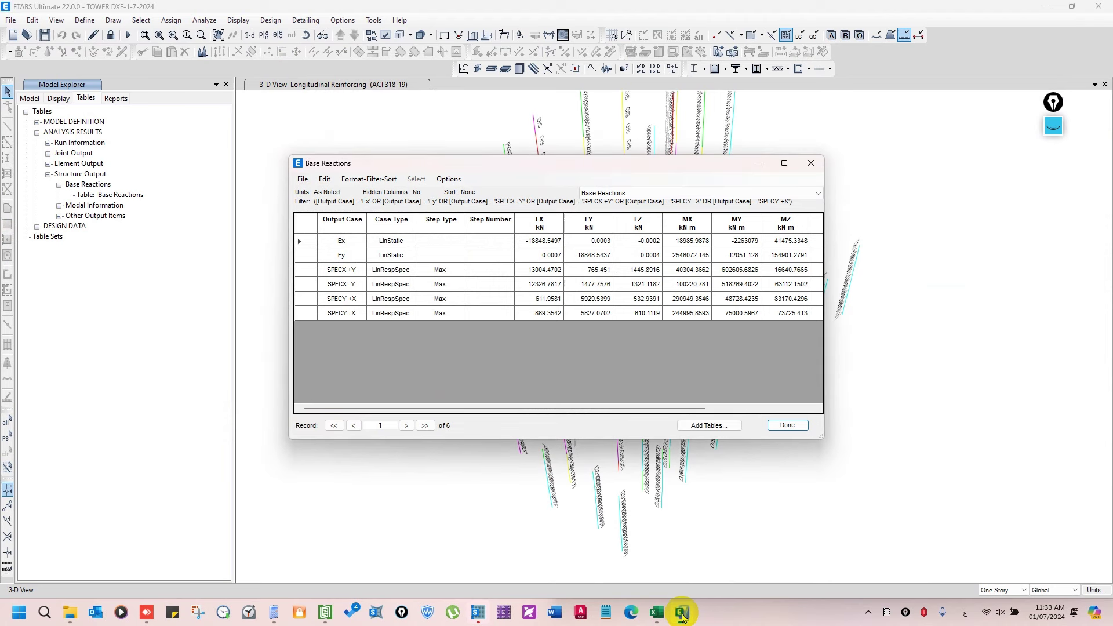
click(779, 426)
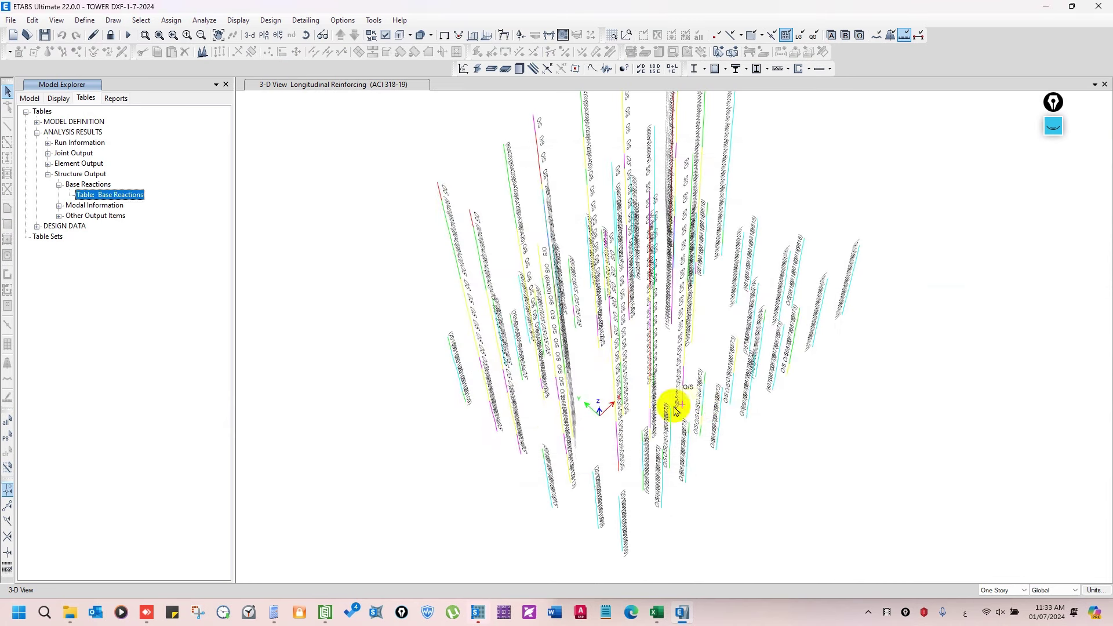
click(226, 84)
key(super+Left)
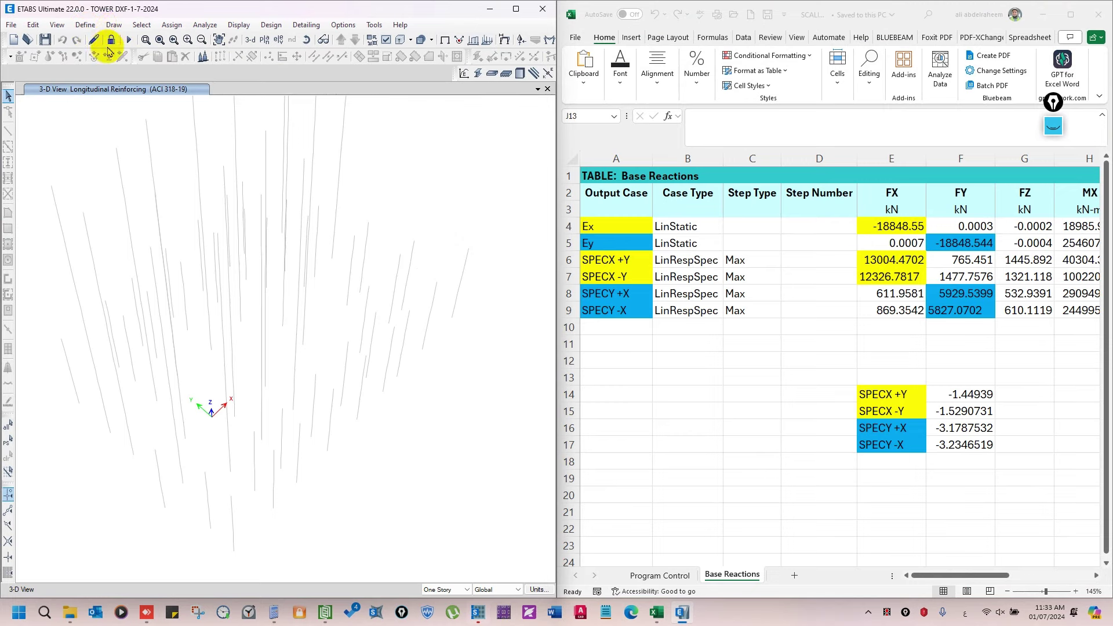
Open the SPECX +Y response spectrum load case for modification from the defined load cases
click(86, 24)
click(155, 301)
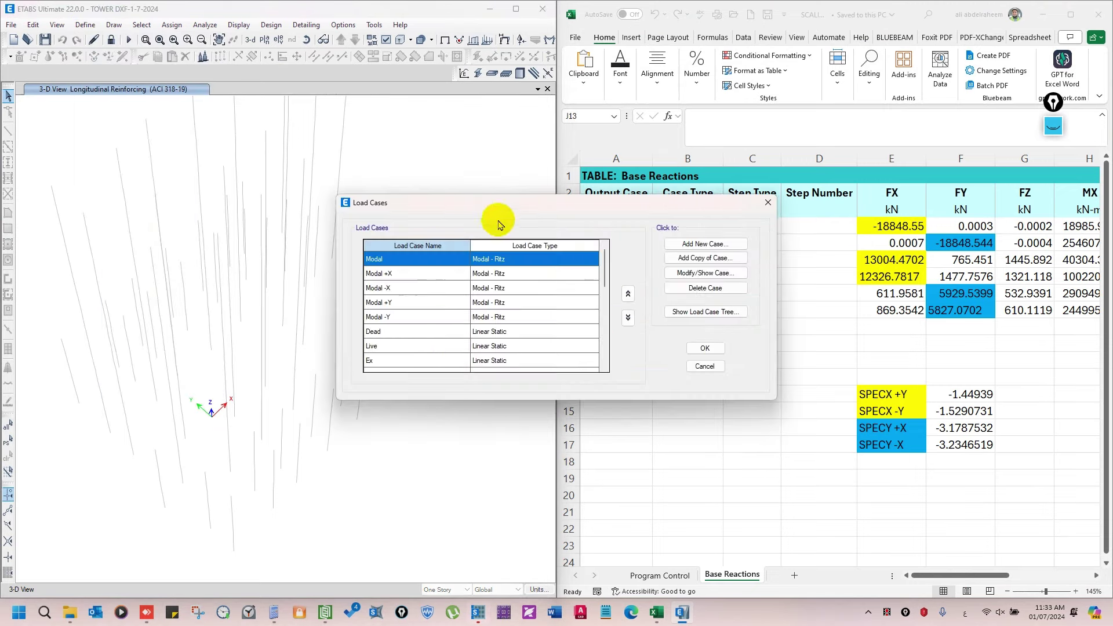
drag(497, 218, 282, 222)
scroll(211, 346, down, 3)
scroll(211, 347, down, 1)
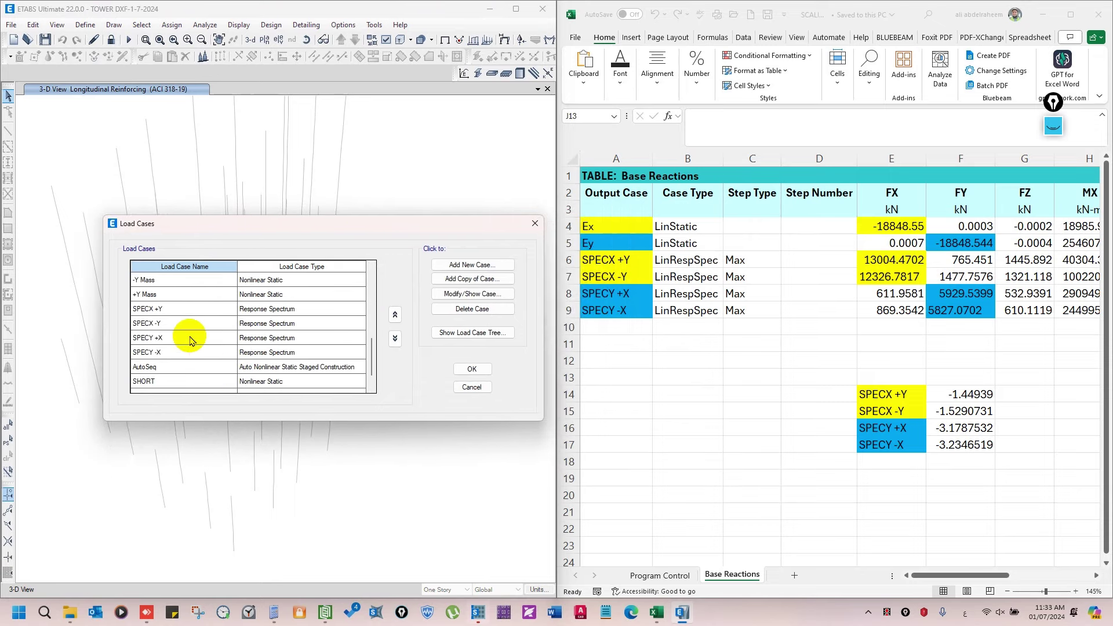
click(186, 309)
click(453, 293)
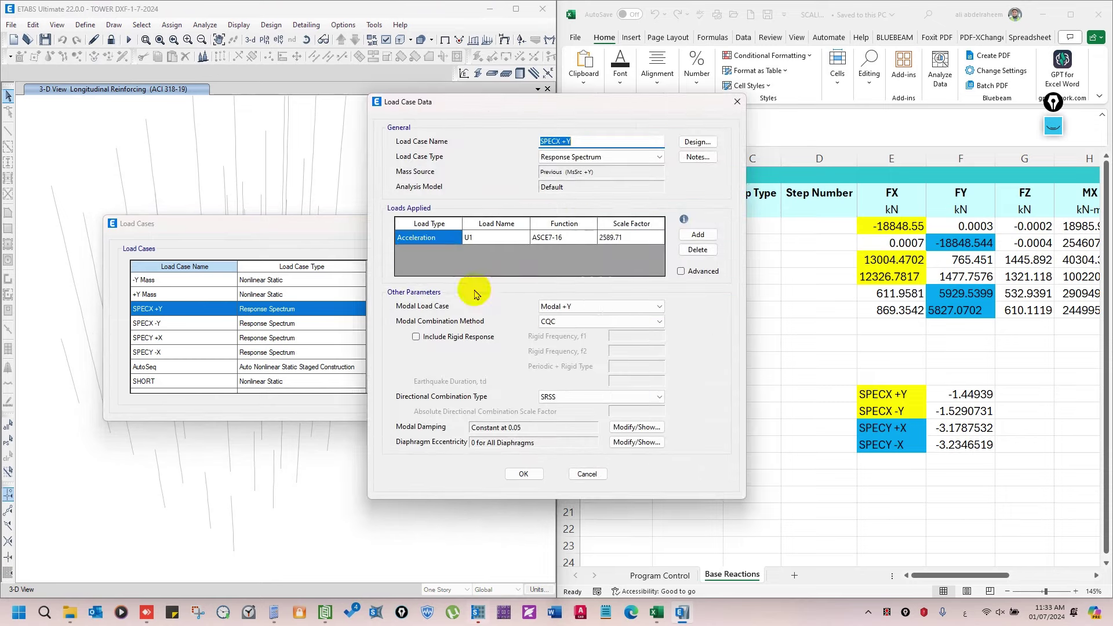
Add a multiplication sign after the SPECX +Y scale factor 2589.71 and copy the SPECX +Y ratio from cell F14 in Excel
click(638, 242)
click(636, 235)
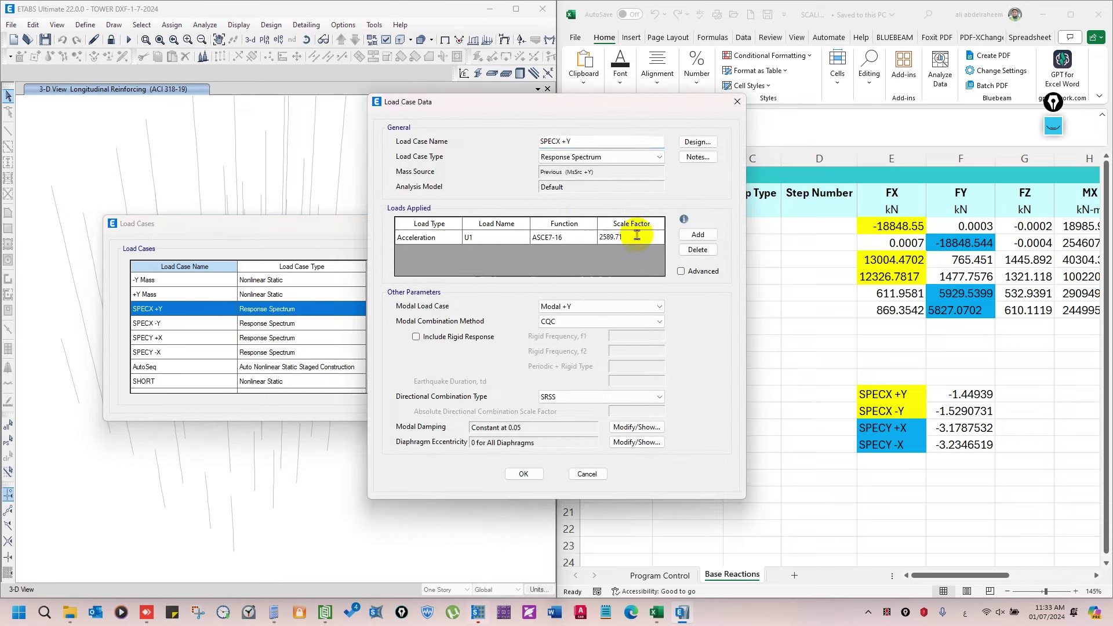
drag(614, 107, 639, 154)
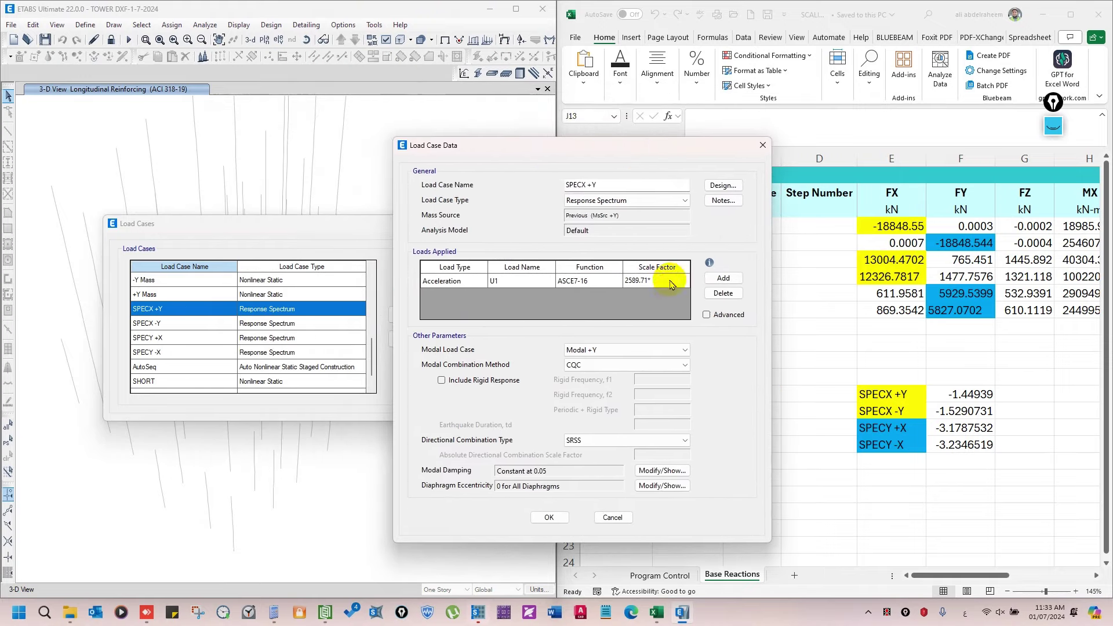
click(975, 393)
text(=)
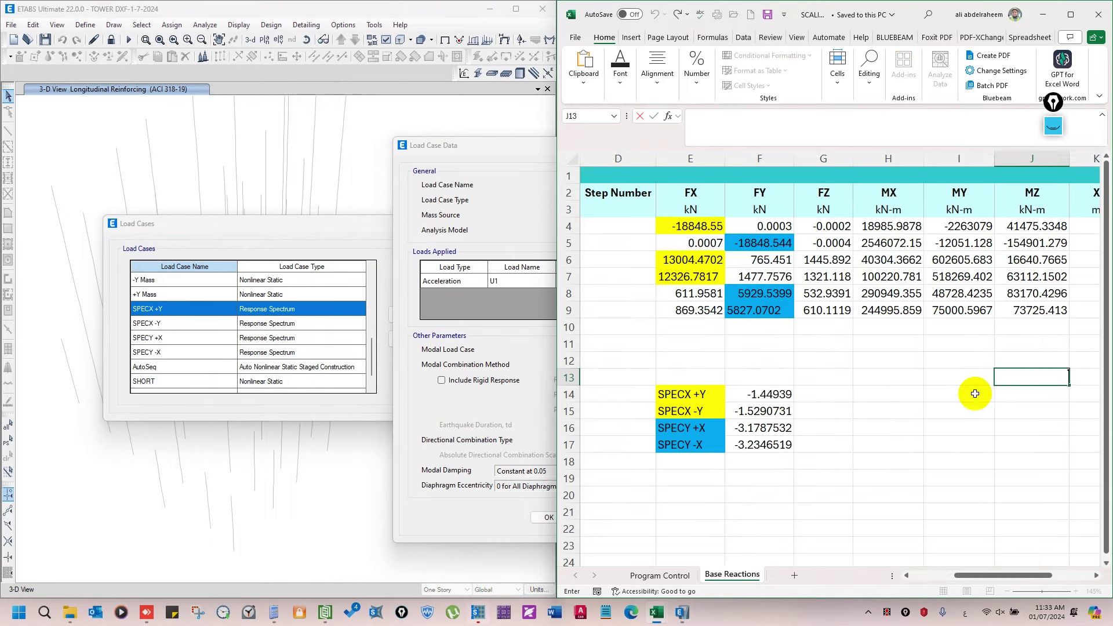
double_click(780, 393)
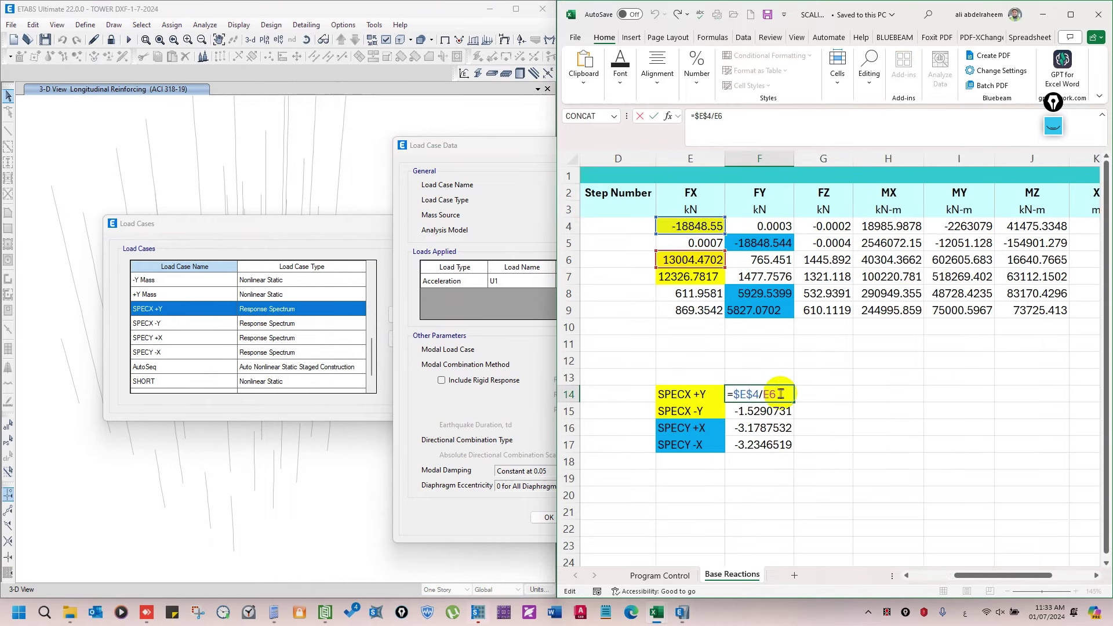
key(Escape)
key(ctrl+c)
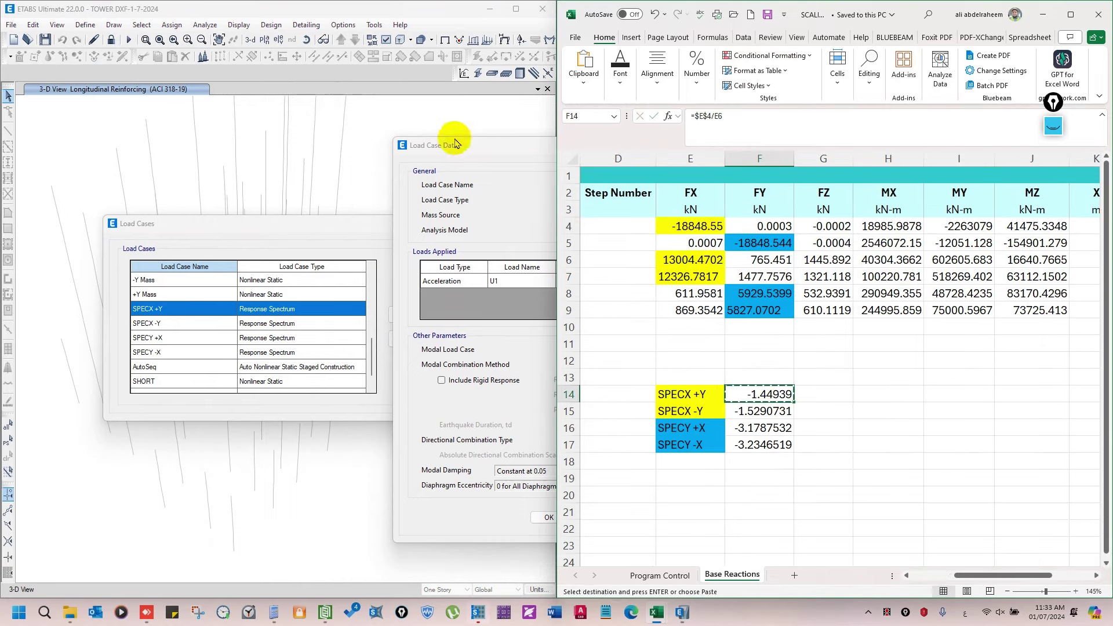
Set the SPECX +Y scale factor to 2589.71*1.449390049 using the copied ratio without its minus sign, and accept the load case
click(497, 149)
drag(496, 149, 206, 130)
click(385, 262)
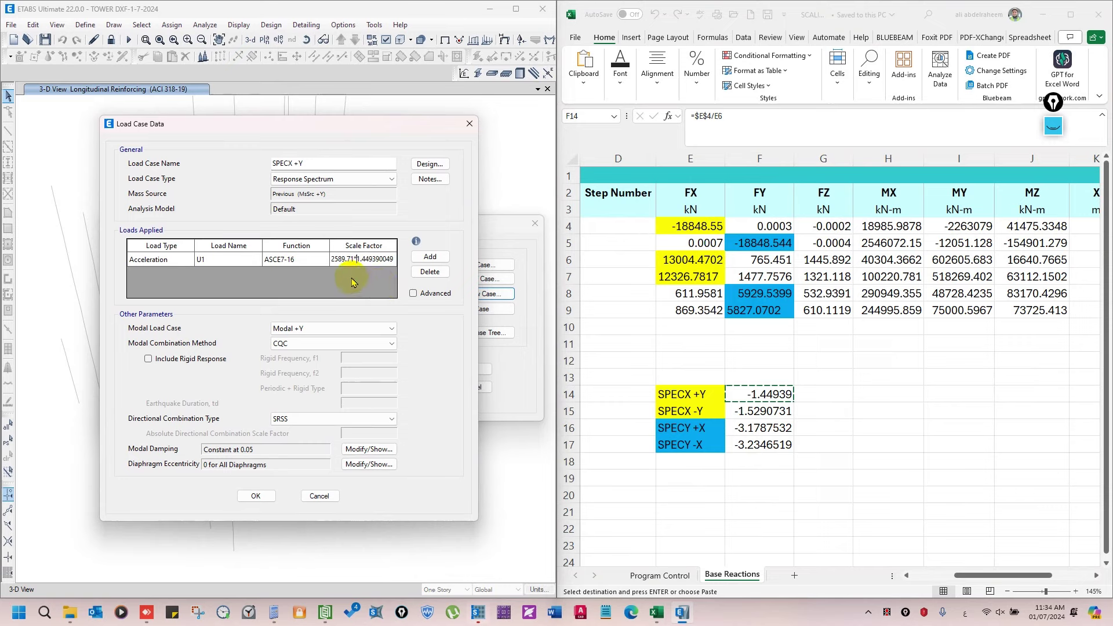
click(307, 258)
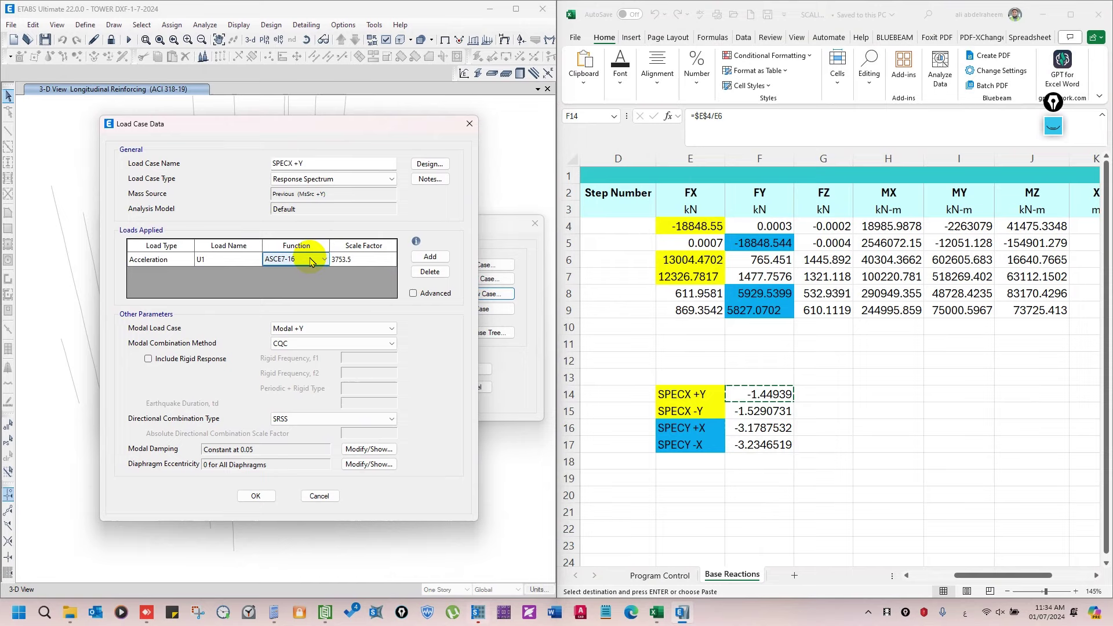
click(256, 496)
Set the SPECX -Y load case's scale factor to 2589.71*1.529073051, using the ratio copied from F15 without its minus sign, and accept it
click(174, 324)
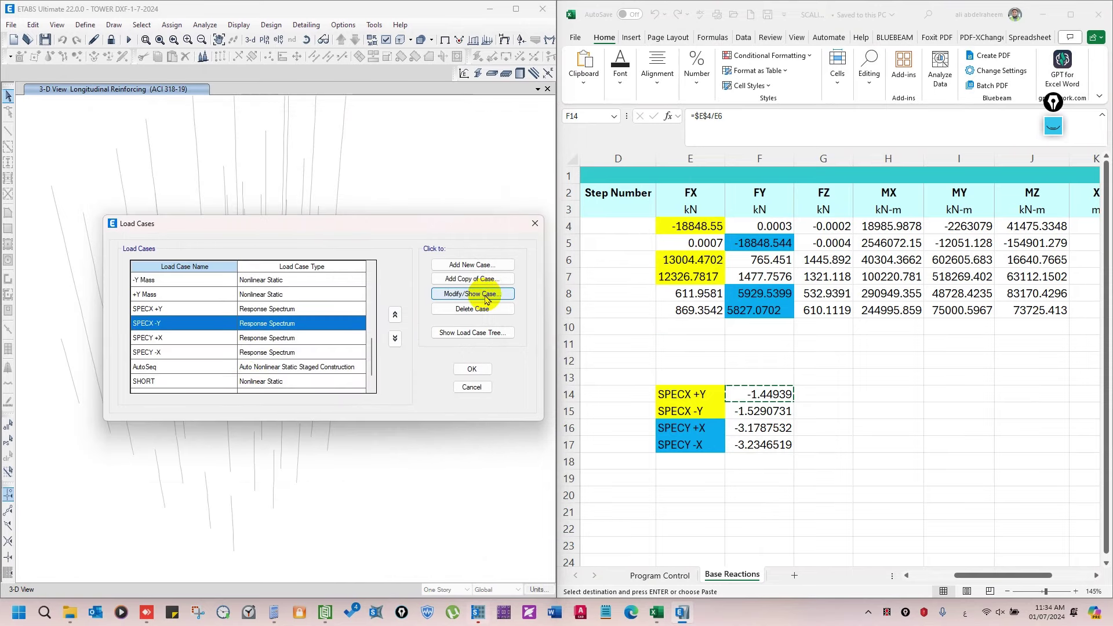
click(486, 296)
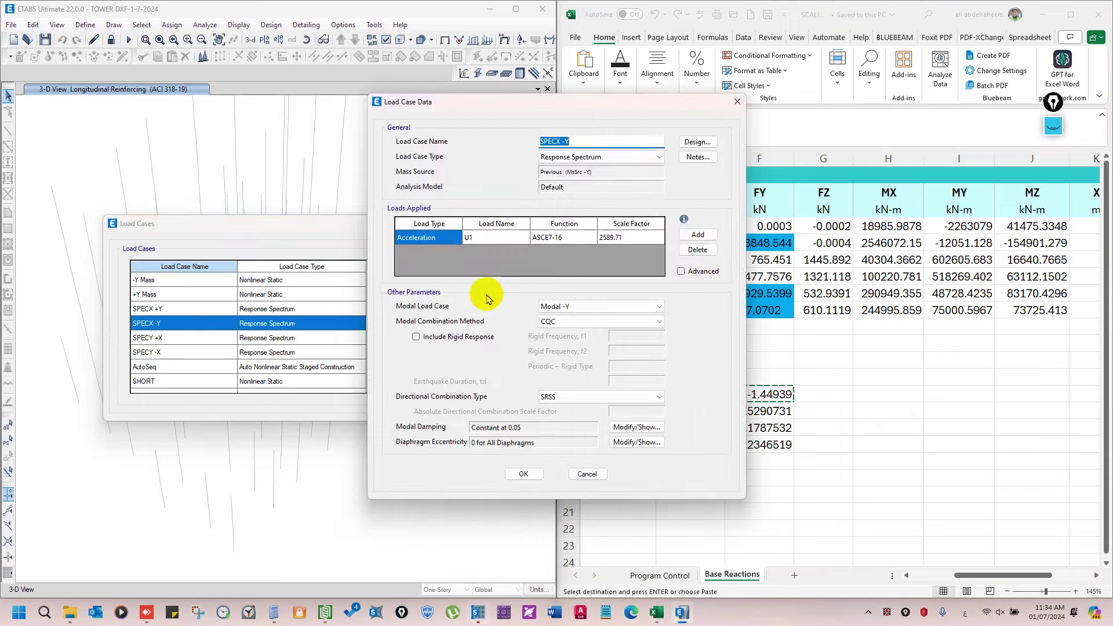
drag(605, 91, 390, 89)
click(812, 432)
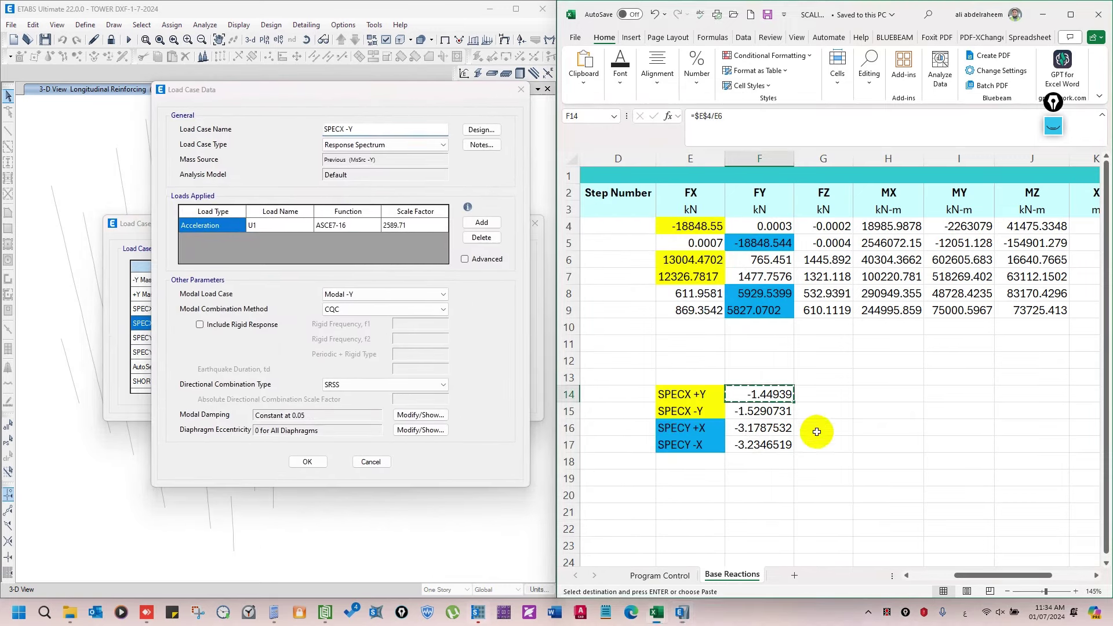
click(776, 414)
key(ctrl+c)
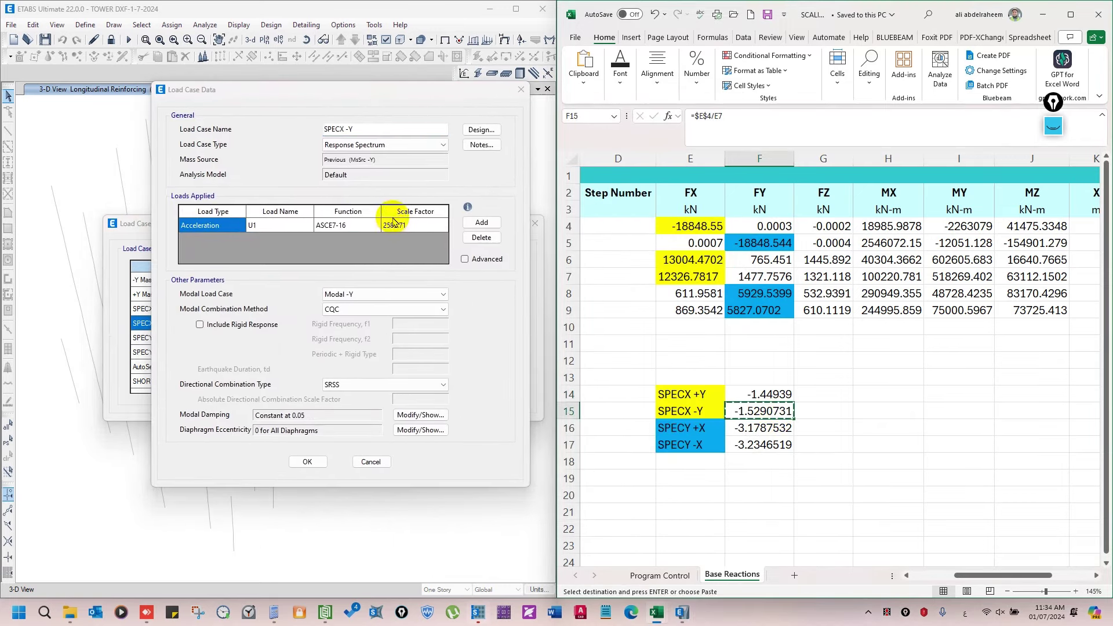
click(416, 225)
click(417, 225)
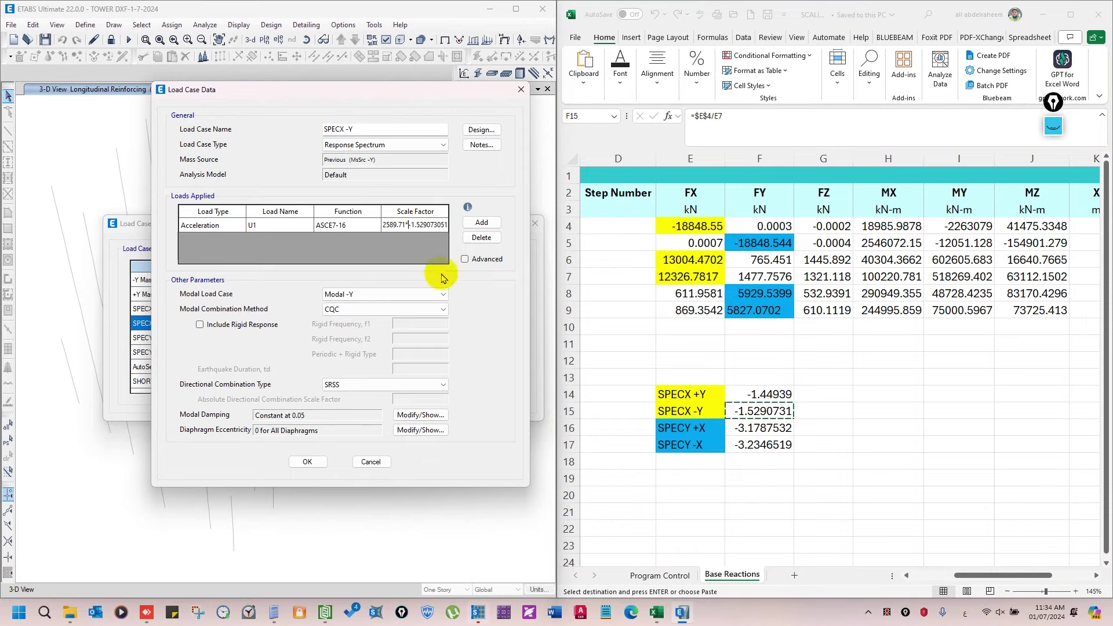
click(342, 225)
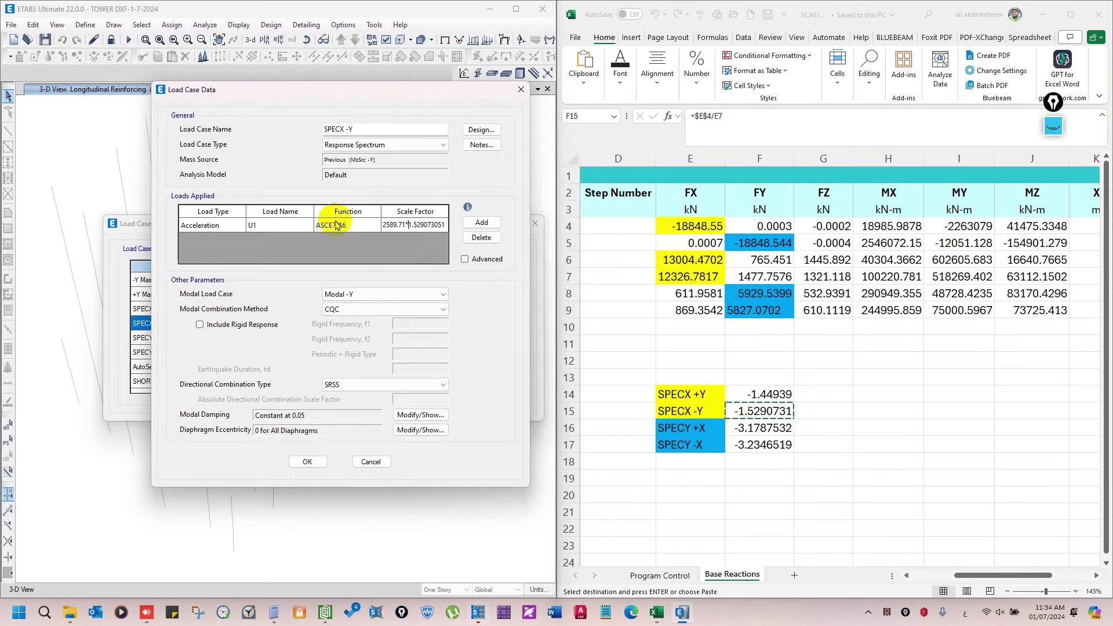
click(306, 462)
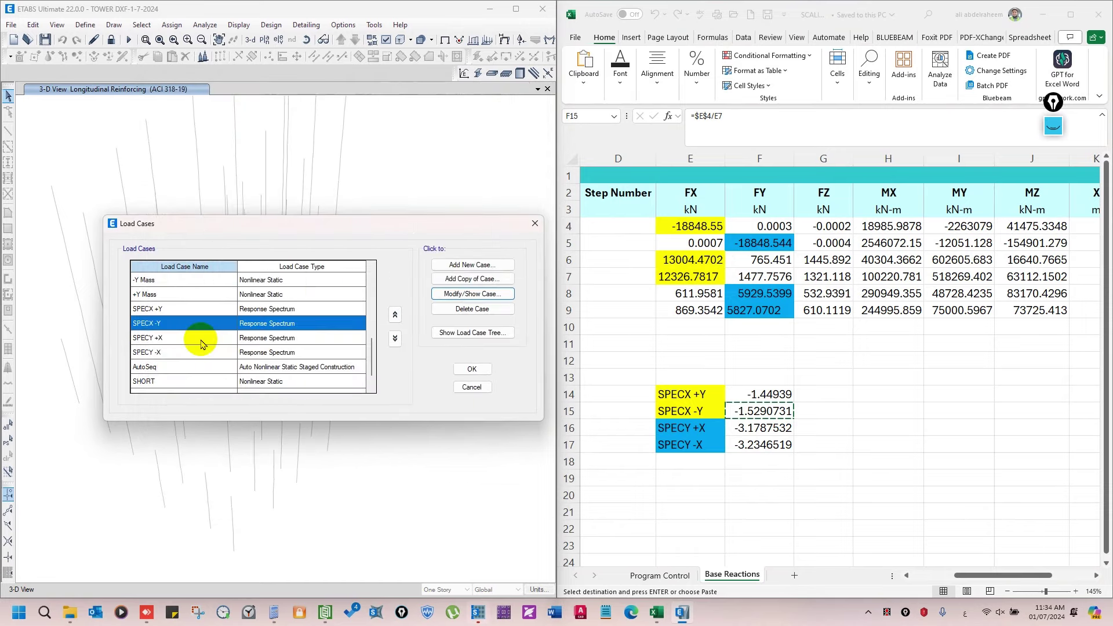
Set the SPECY +X load case's scale factor to 2060.1*3.178753161, using the ratio copied from F16 without its minus sign, and accept it
click(191, 338)
click(480, 294)
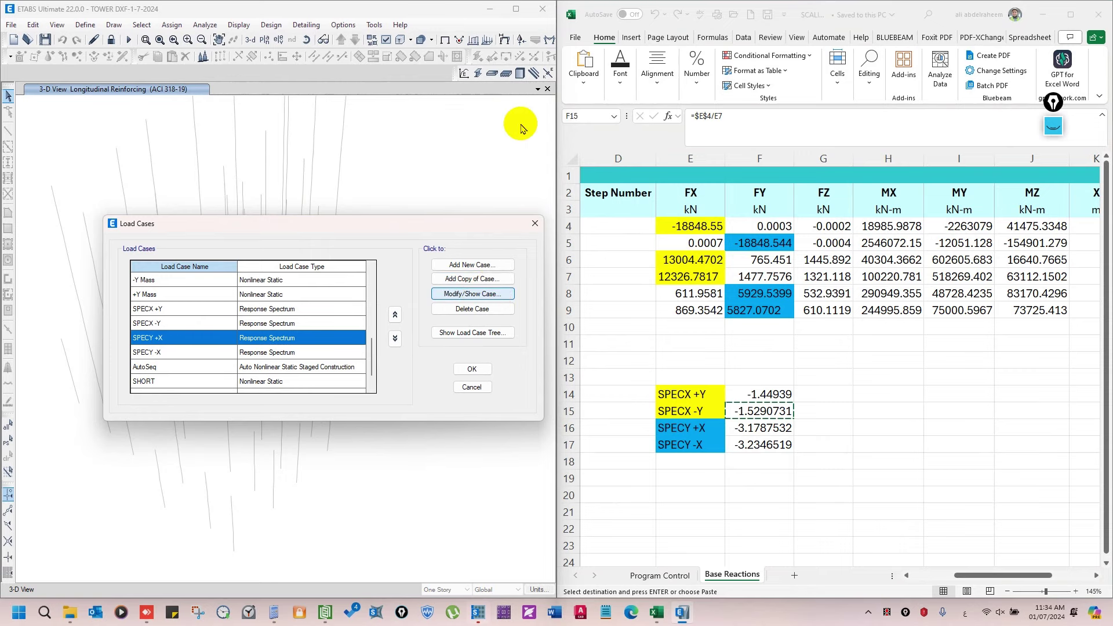
drag(576, 100, 328, 91)
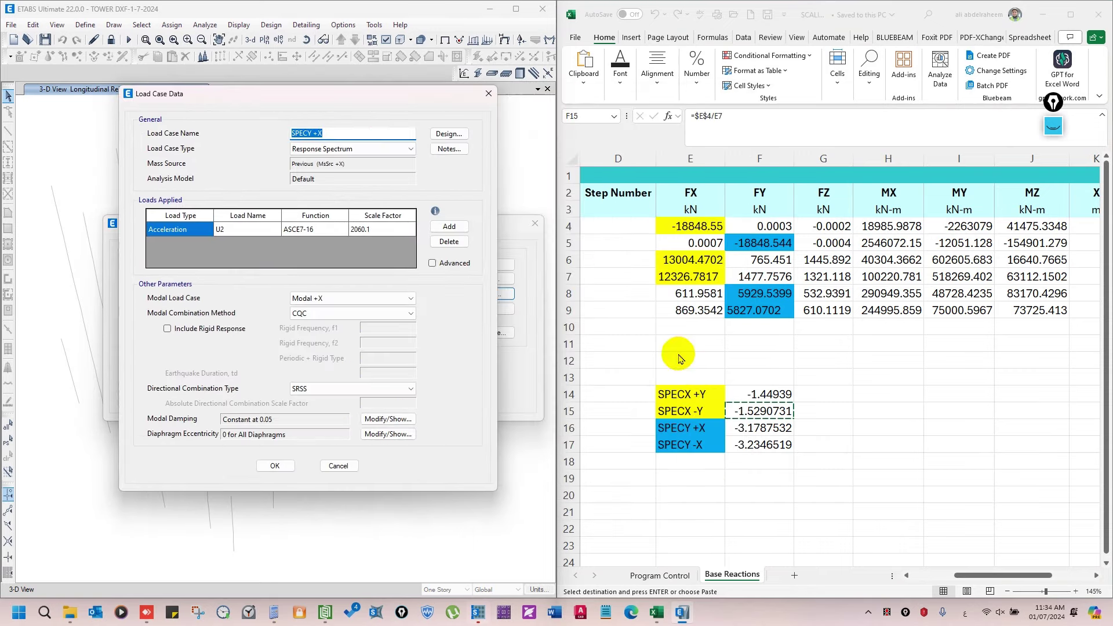
click(761, 429)
click(761, 429)
key(ctrl+c)
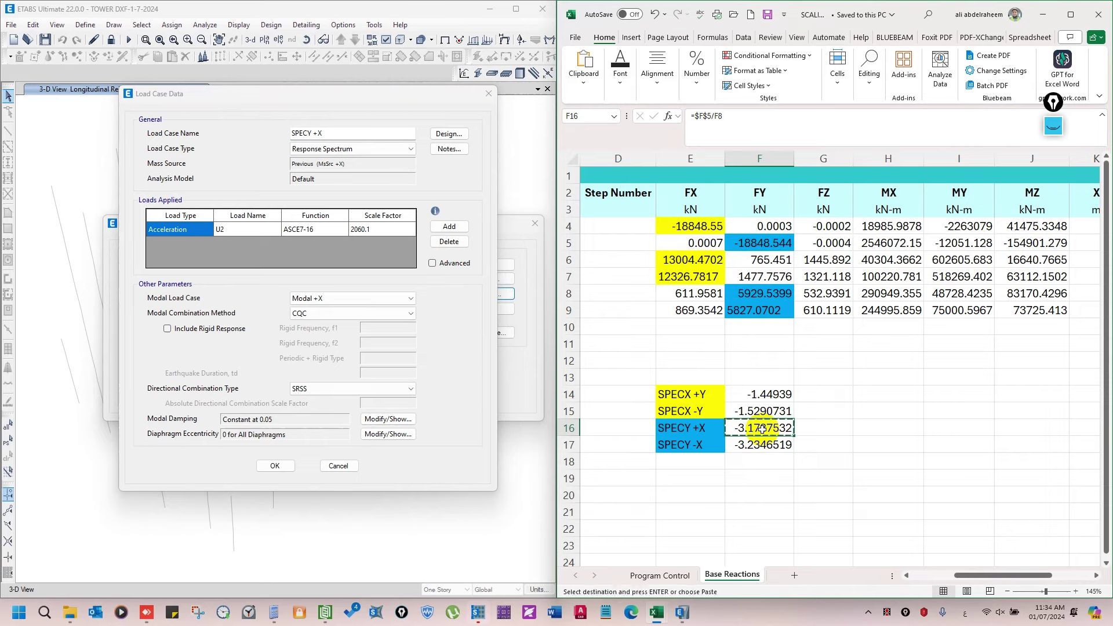
click(398, 234)
click(398, 234)
click(398, 231)
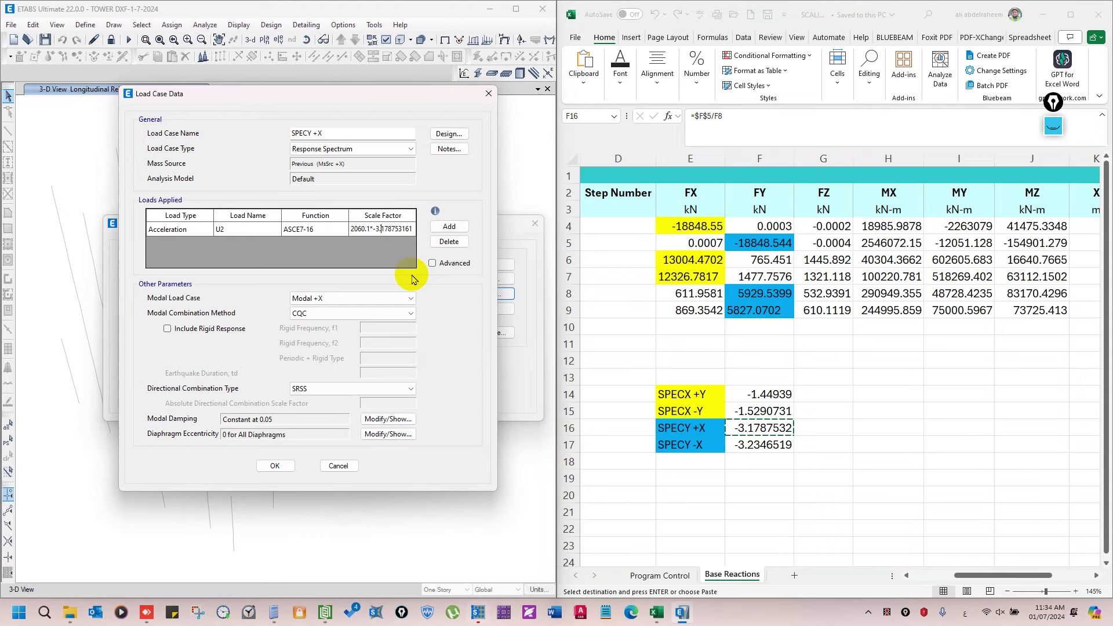
key(BackSpace)
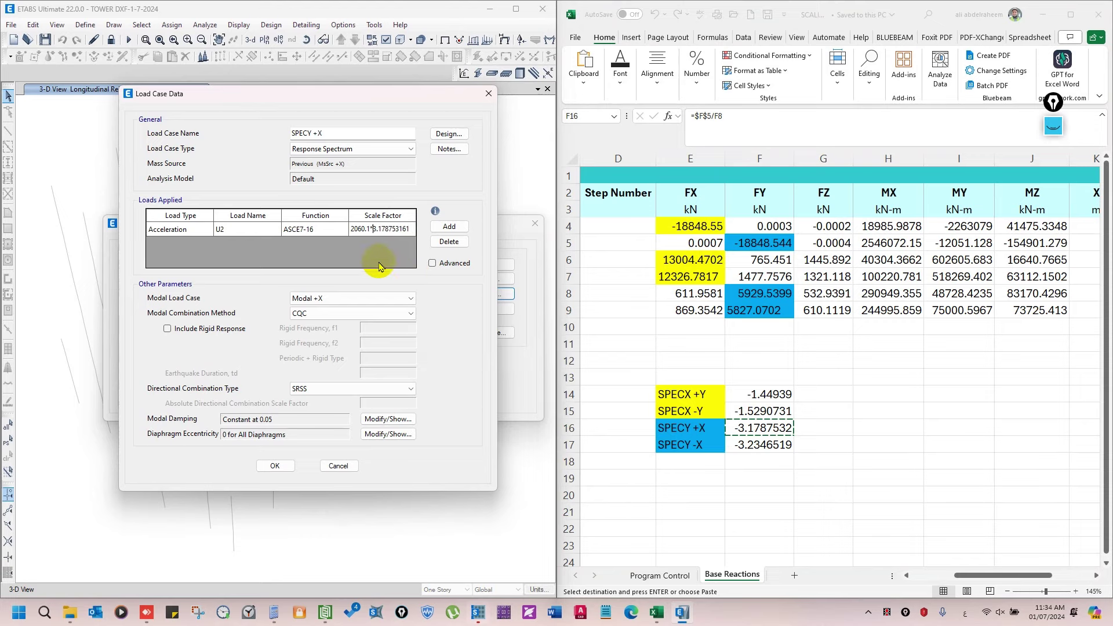
click(318, 231)
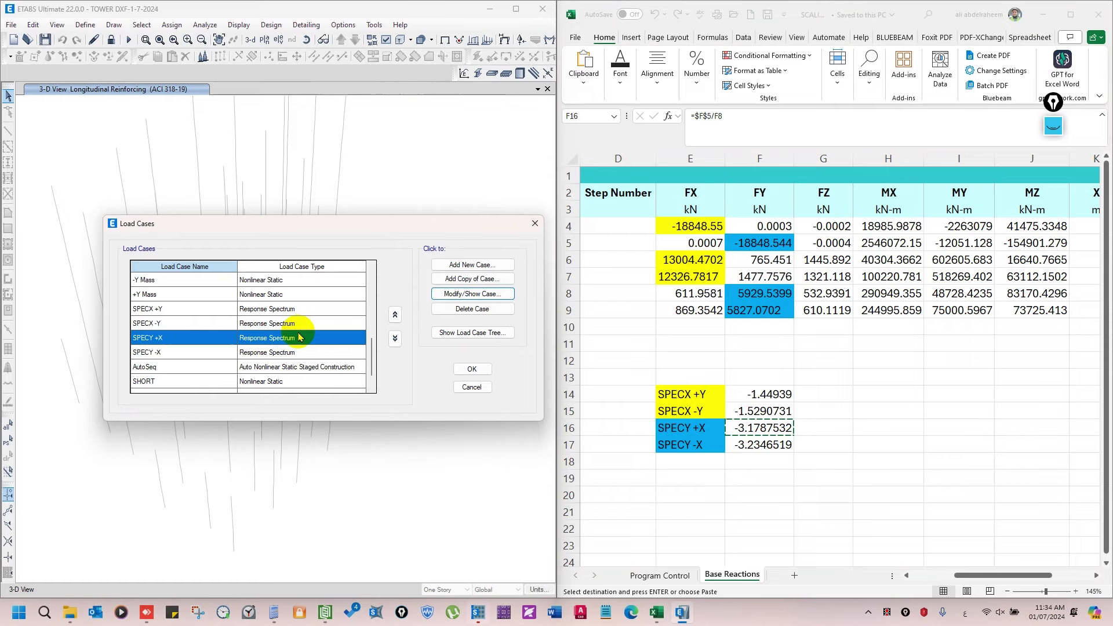
Set the SPECY -X load case's scale factor to 2060.1*3.234651901, using the ratio copied from F17 without its minus sign, and accept it
click(163, 352)
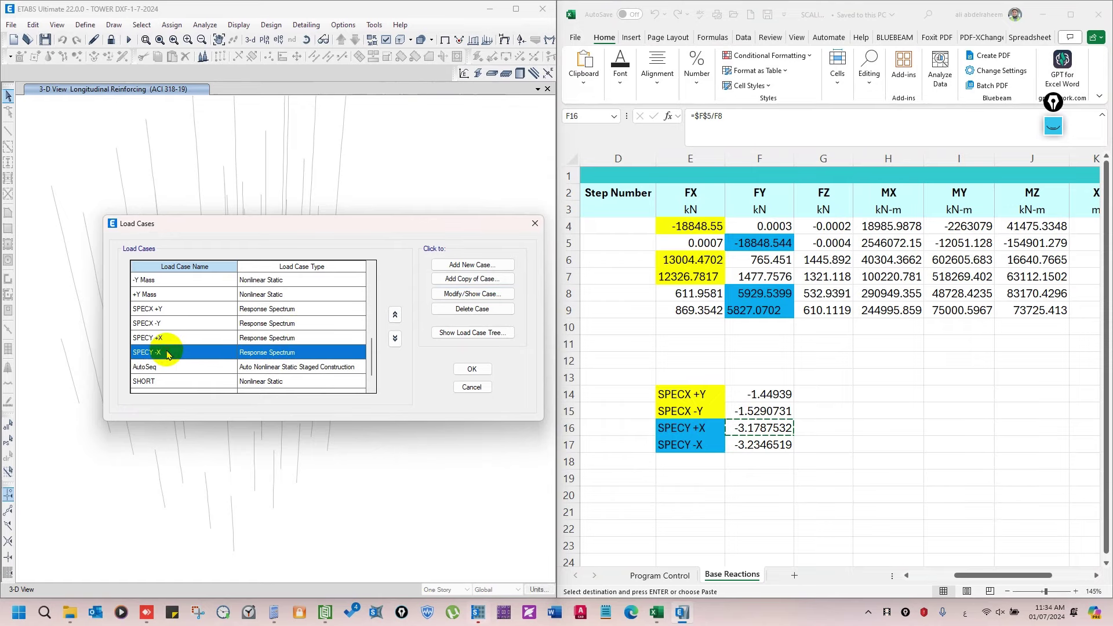
click(455, 295)
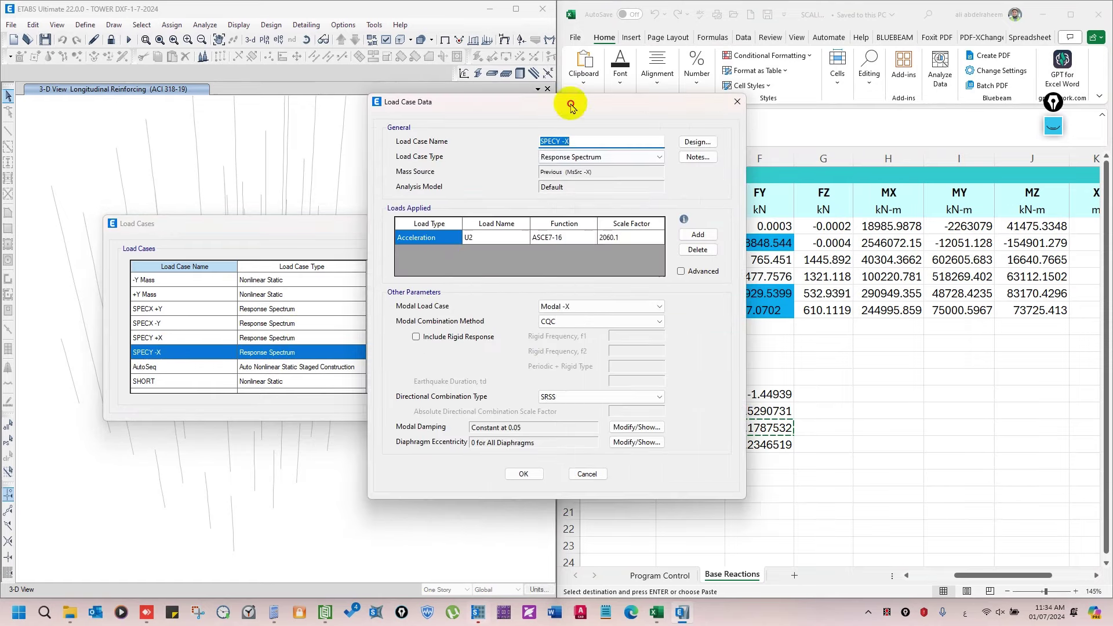
drag(568, 103, 331, 94)
click(786, 436)
key(Escape)
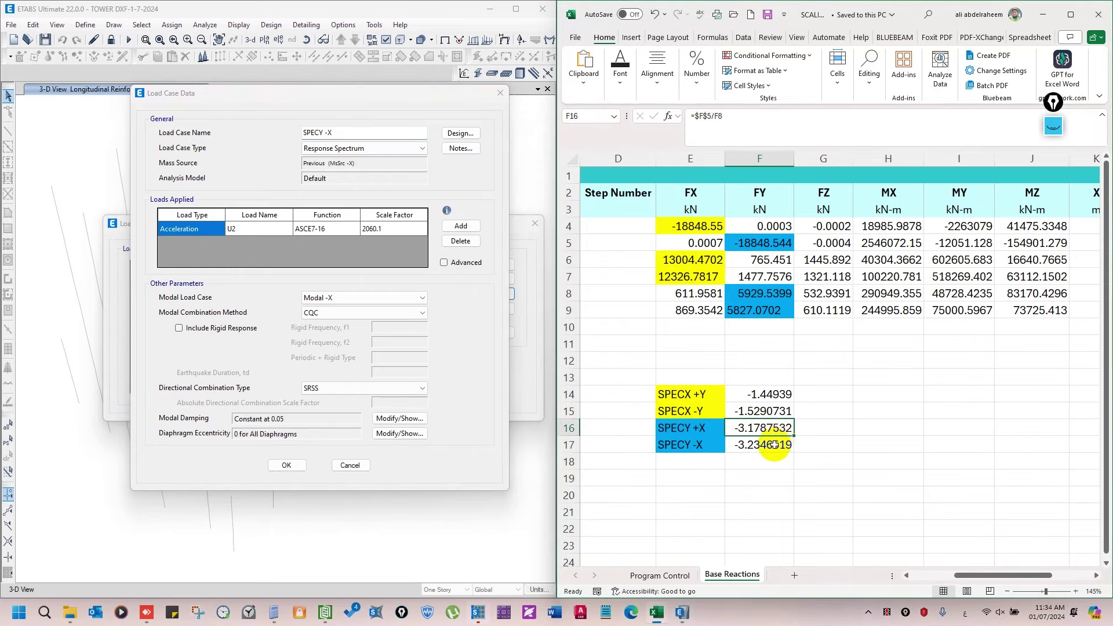
click(774, 445)
key(ctrl+c)
click(400, 230)
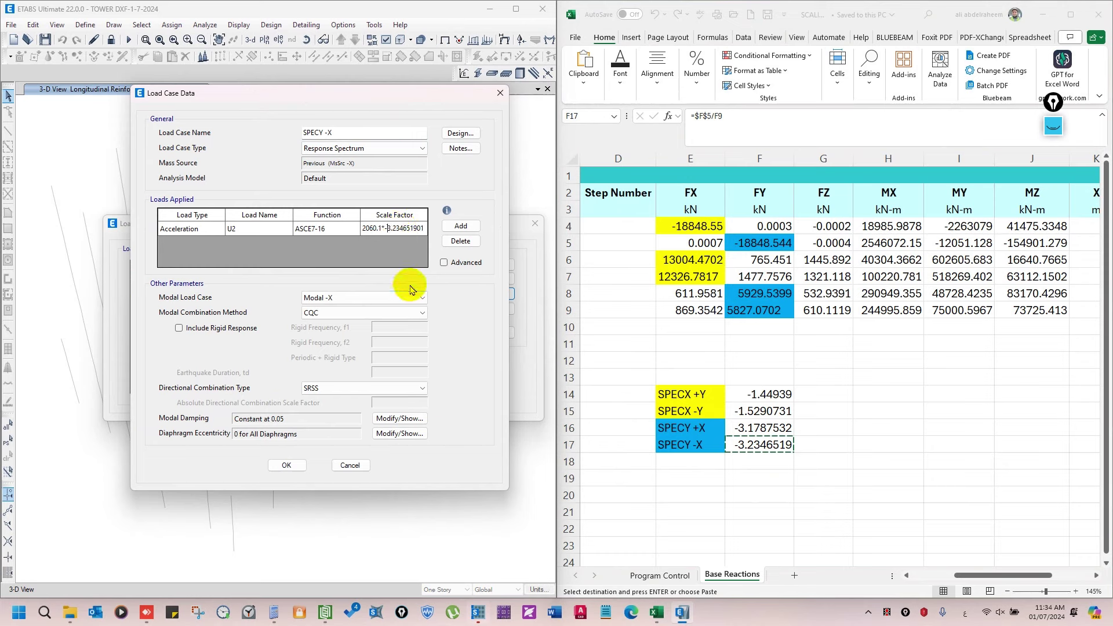
key(BackSpace)
click(328, 232)
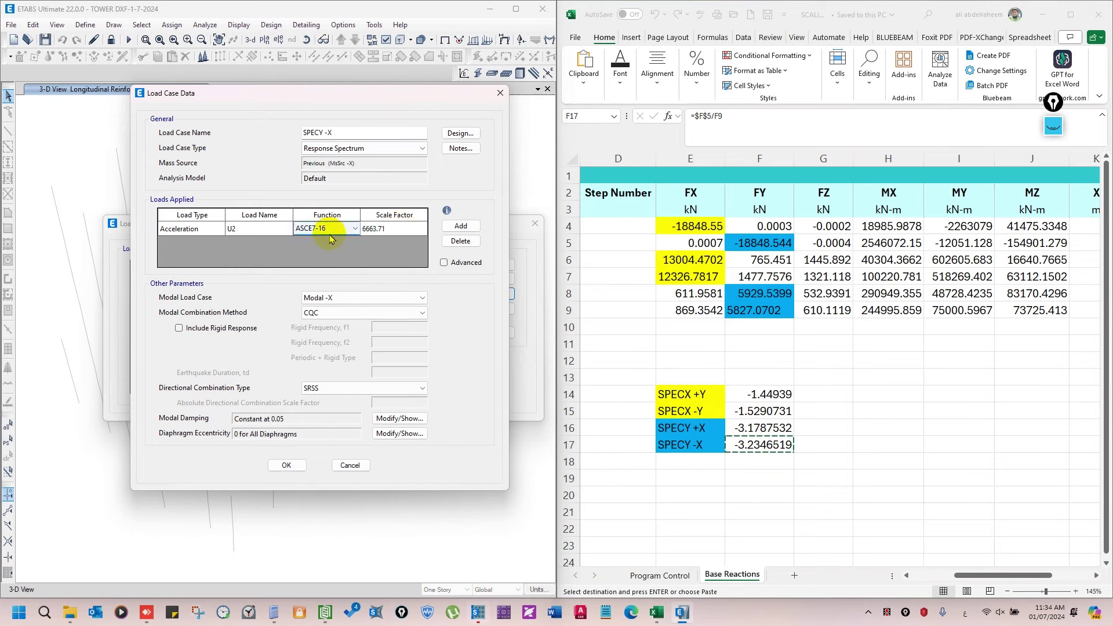
click(286, 465)
Apply the load case changes, accepting deletion of the affected results, and run the analysis with the ETABS window maximized
click(471, 369)
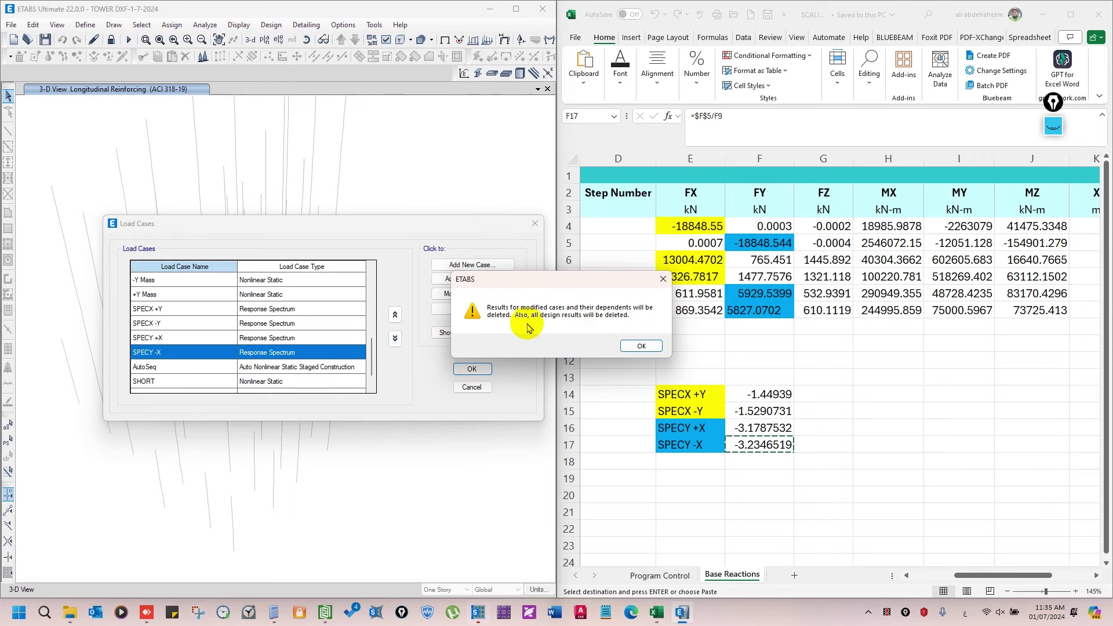
click(625, 344)
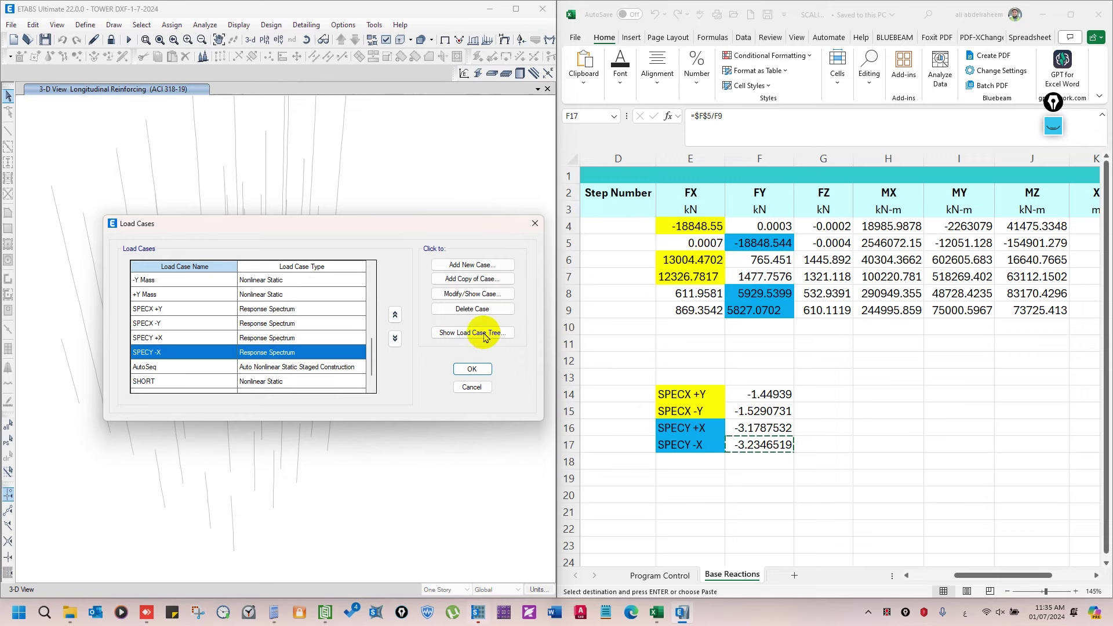
click(472, 369)
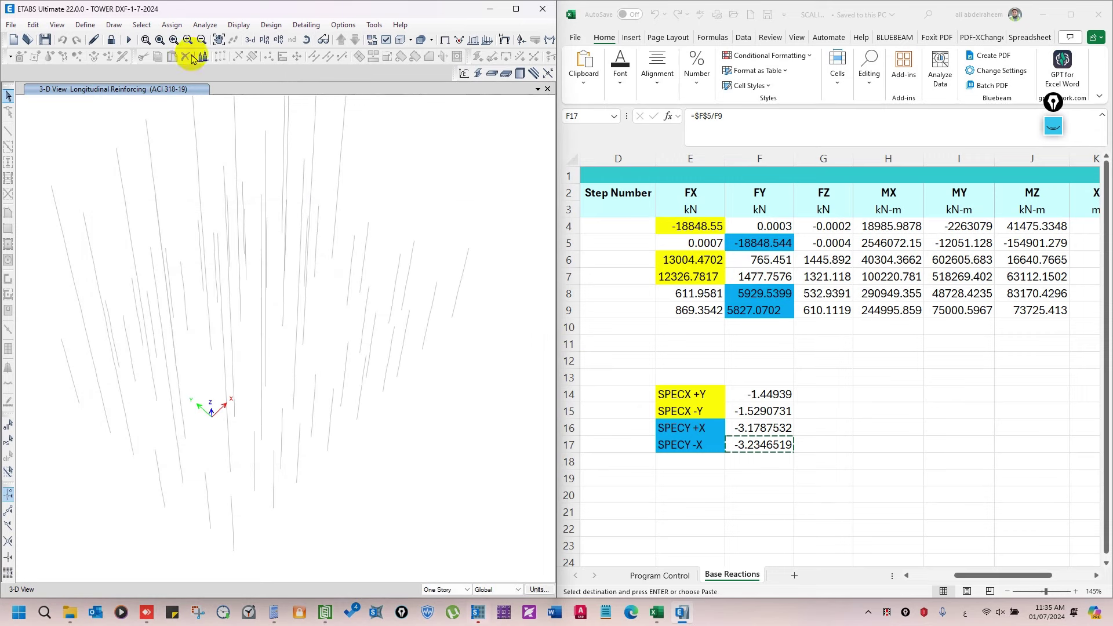
click(124, 39)
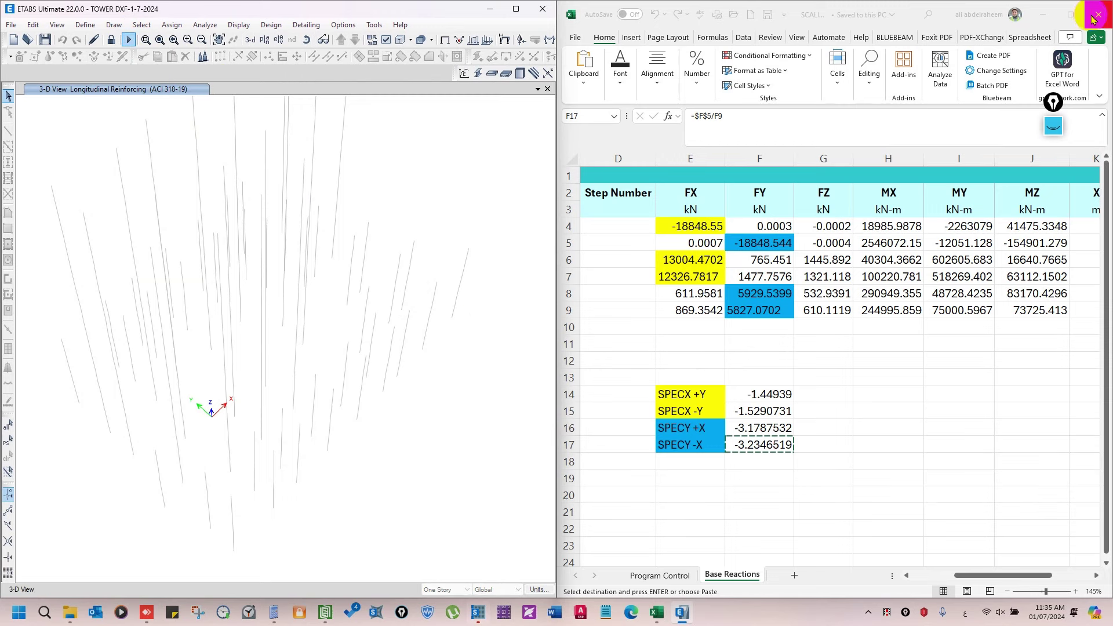
click(1046, 18)
click(516, 9)
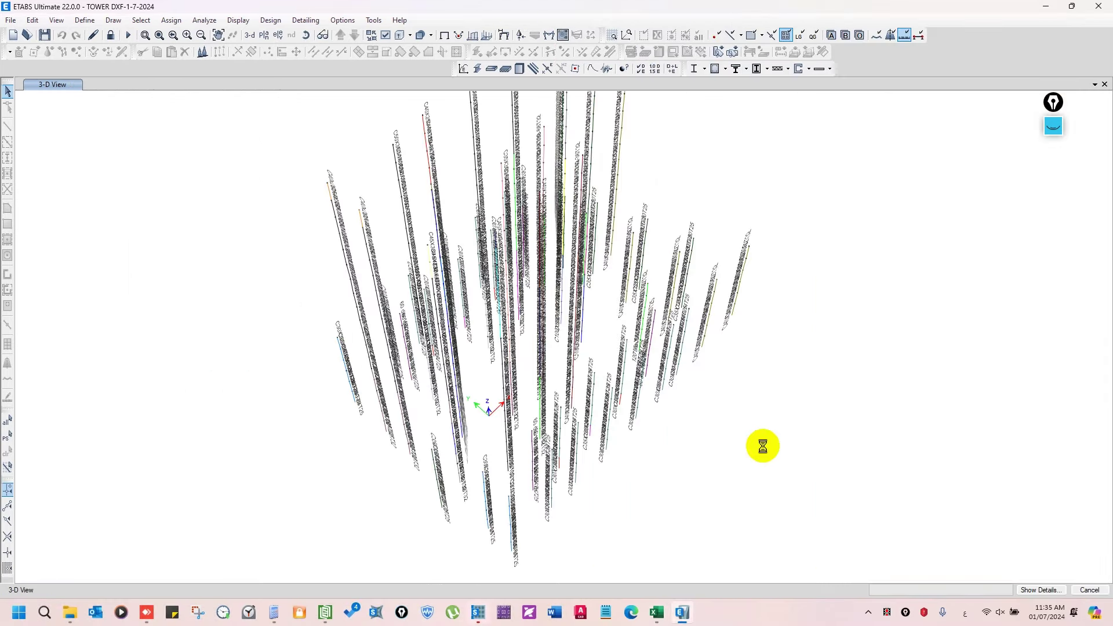
Switch to Free Countdown Timer and reset the existing timer to count from the current date and time
click(229, 612)
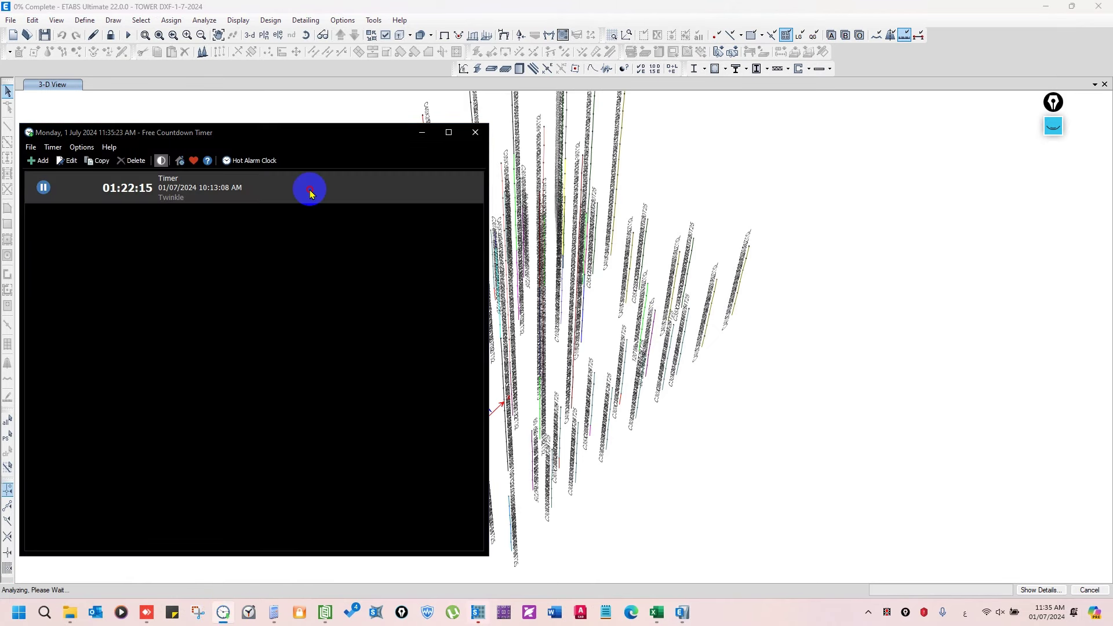
double_click(311, 194)
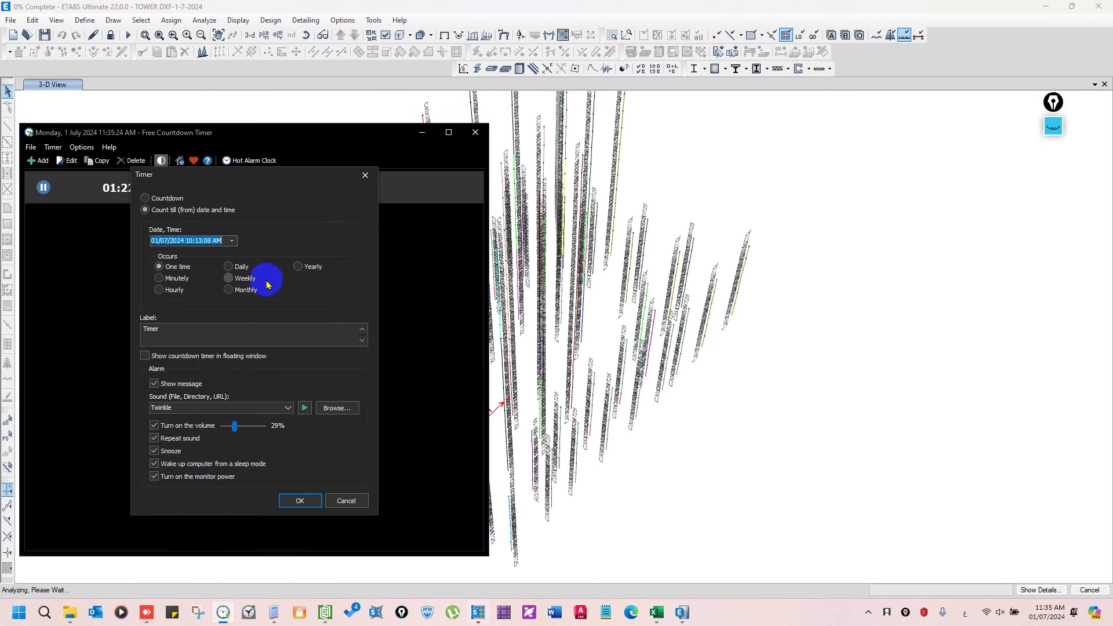
click(232, 241)
click(213, 335)
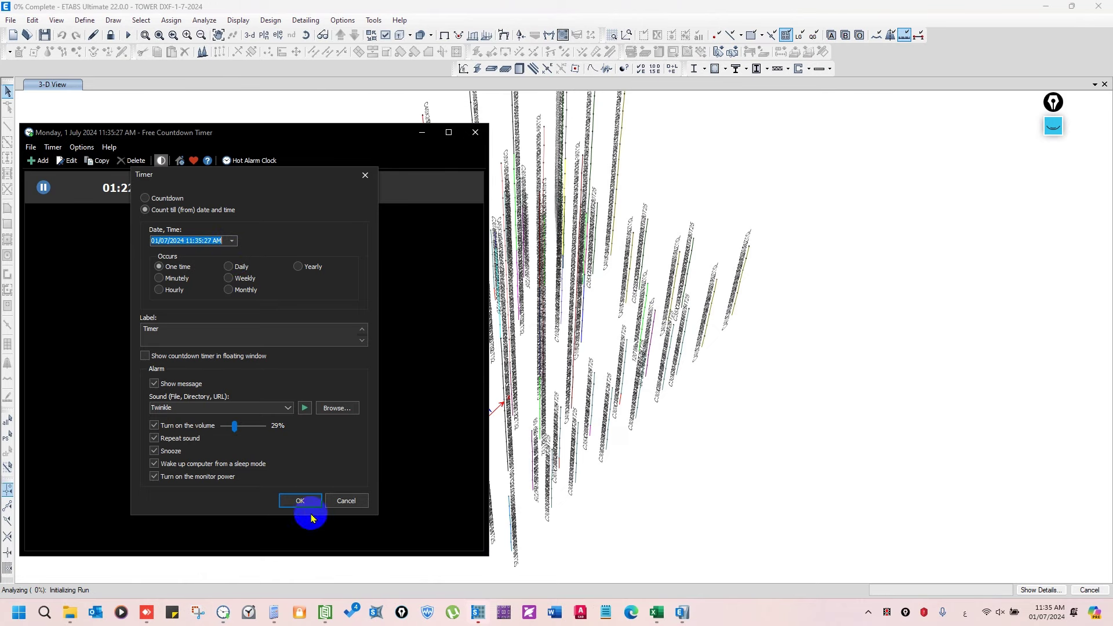
click(302, 502)
Show the timer in a floating window, close the main timer window and move the floating timer aside
double_click(256, 191)
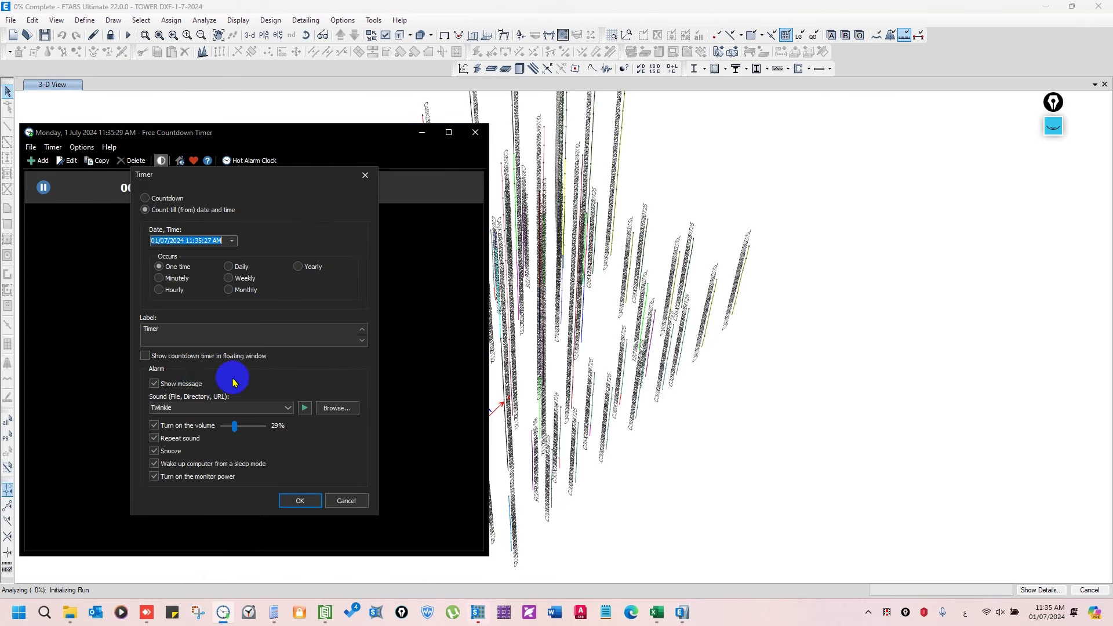
click(146, 355)
click(299, 500)
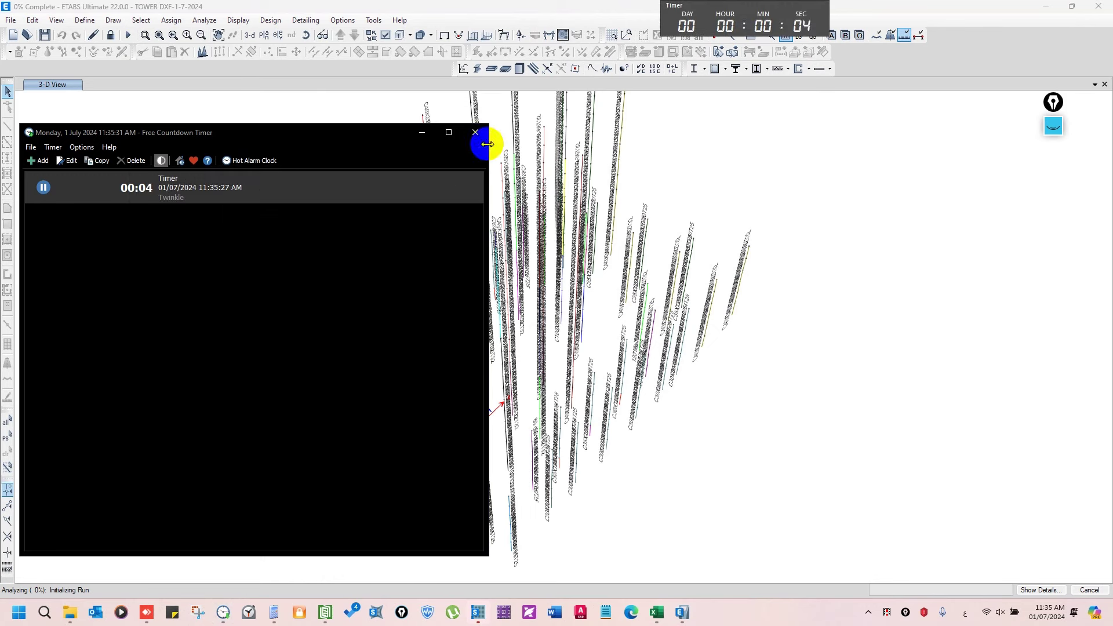
click(475, 132)
drag(828, 33, 732, 35)
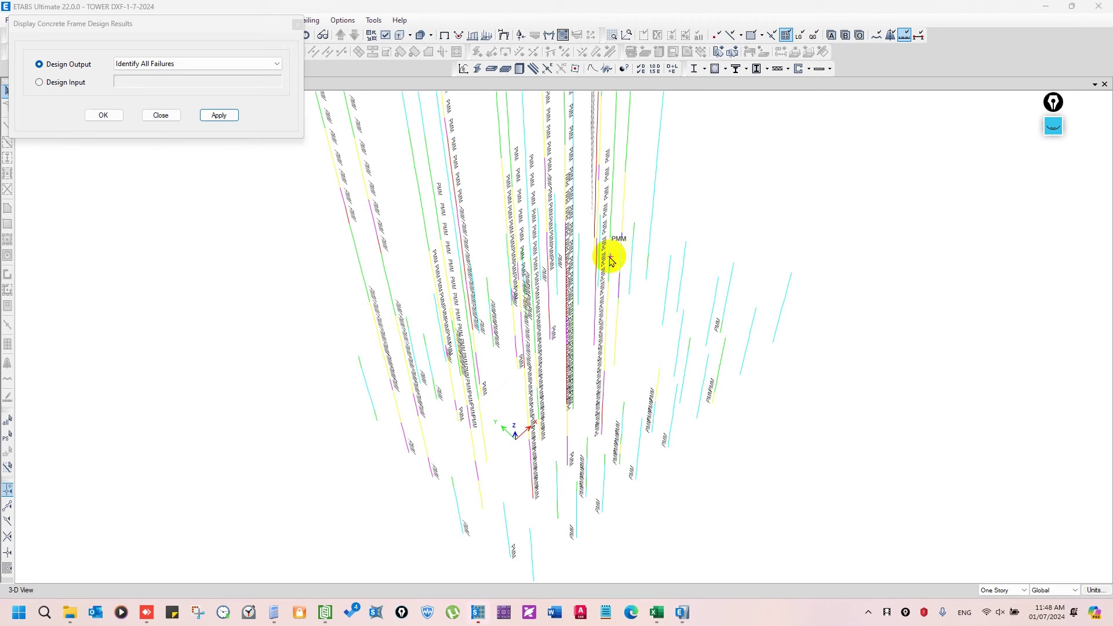
Examine the strength design load combinations selected for concrete frame design, from the wind combinations up through the seismic ones to U1-D
click(719, 69)
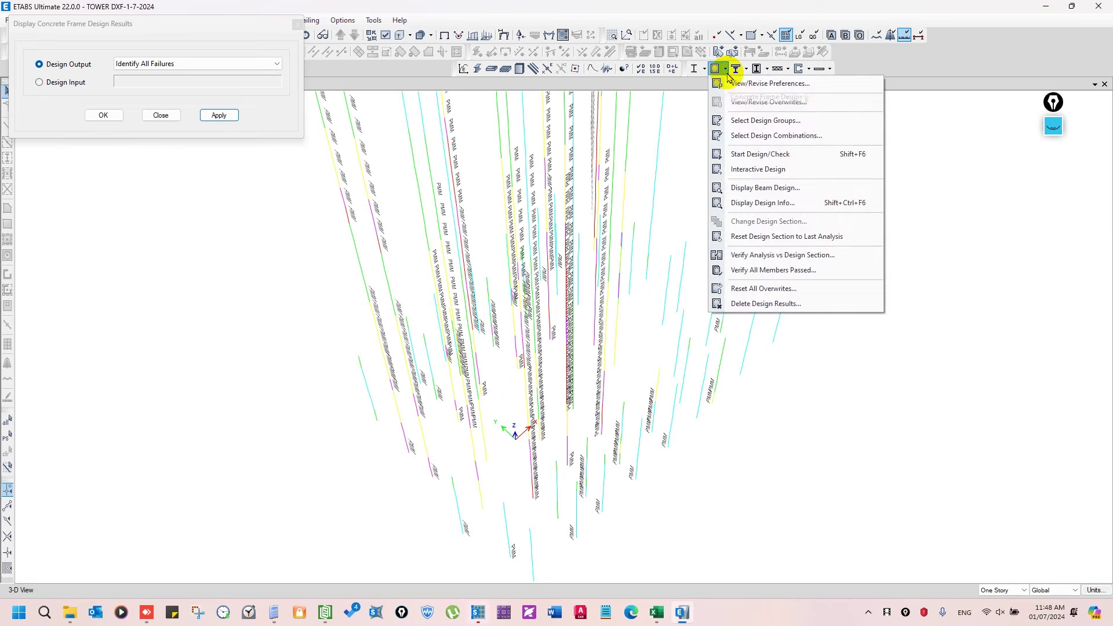
click(772, 137)
drag(661, 181, 968, 157)
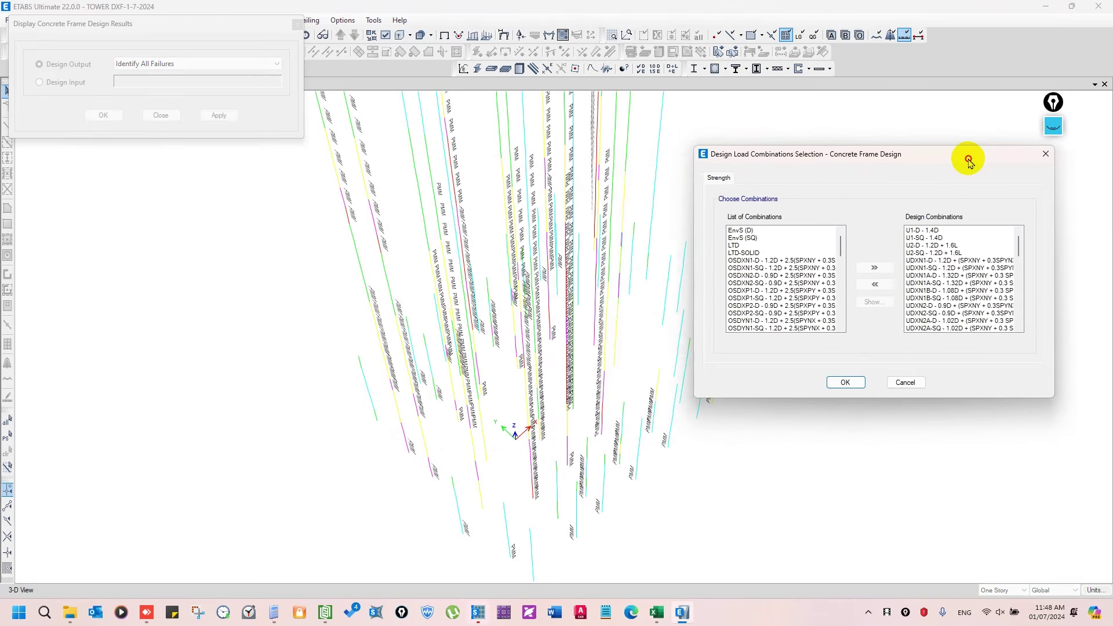
click(993, 260)
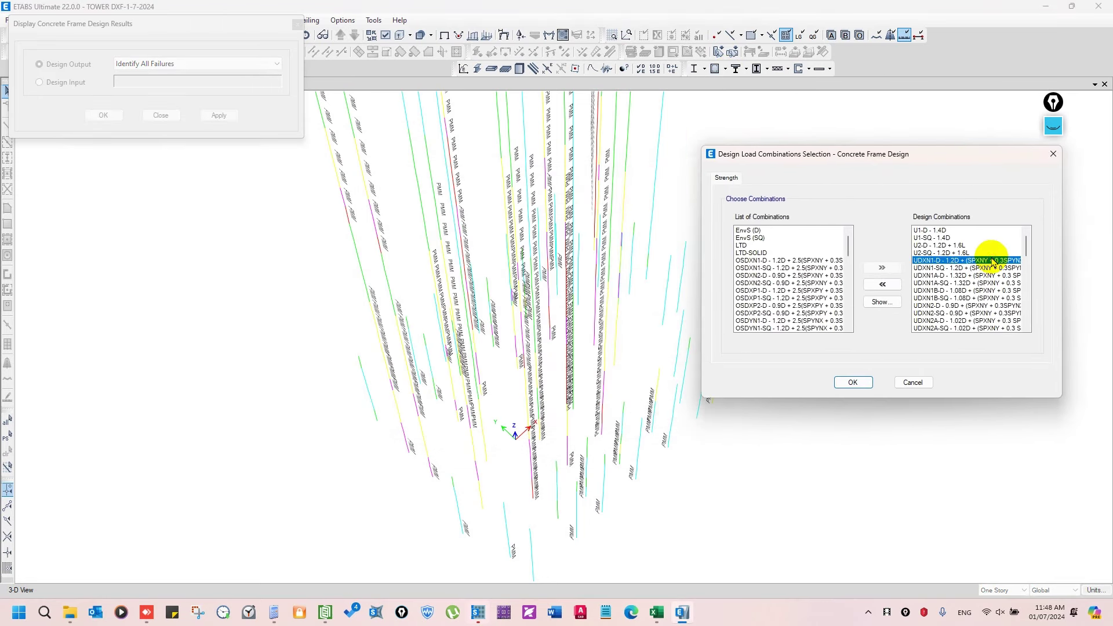
drag(982, 262, 996, 324)
key(Up)
key(Up)
key(Up)
key(Up)
key(Up)
key(Up)
key(Up)
key(Up)
key(Up)
key(Up)
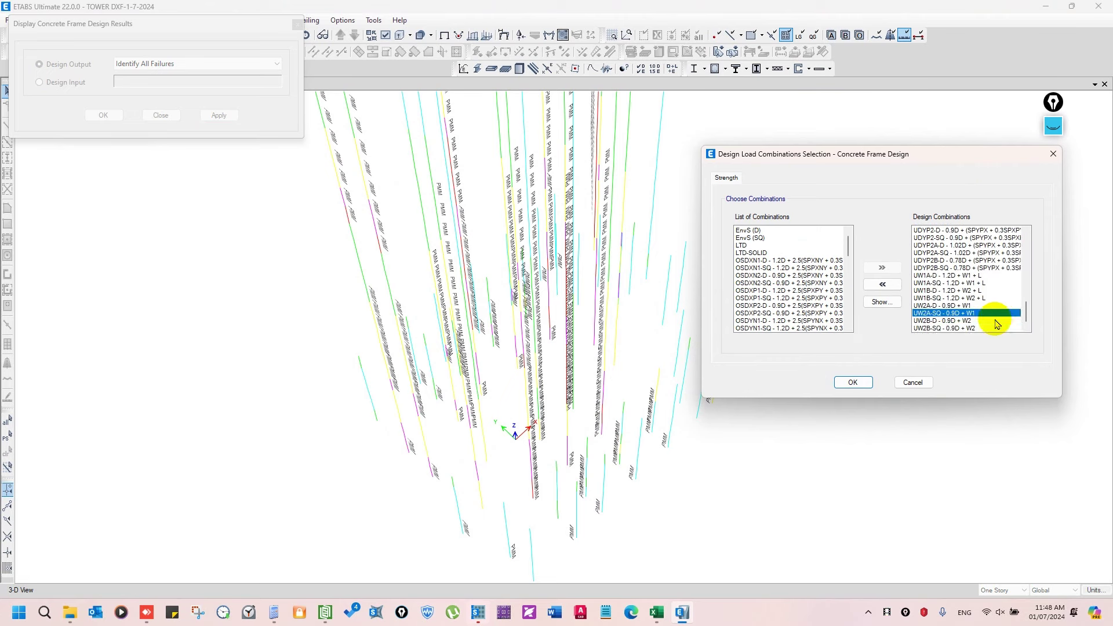
key(Up)
key(Up)
key(Up)
key(Up)
key(Up)
key(Up)
key(Up)
key(Up)
key(Up)
key(Up)
key(Up)
key(Up)
key(Up)
key(Up)
key(Up)
key(Up)
key(Up)
key(Up)
key(Up)
key(Up)
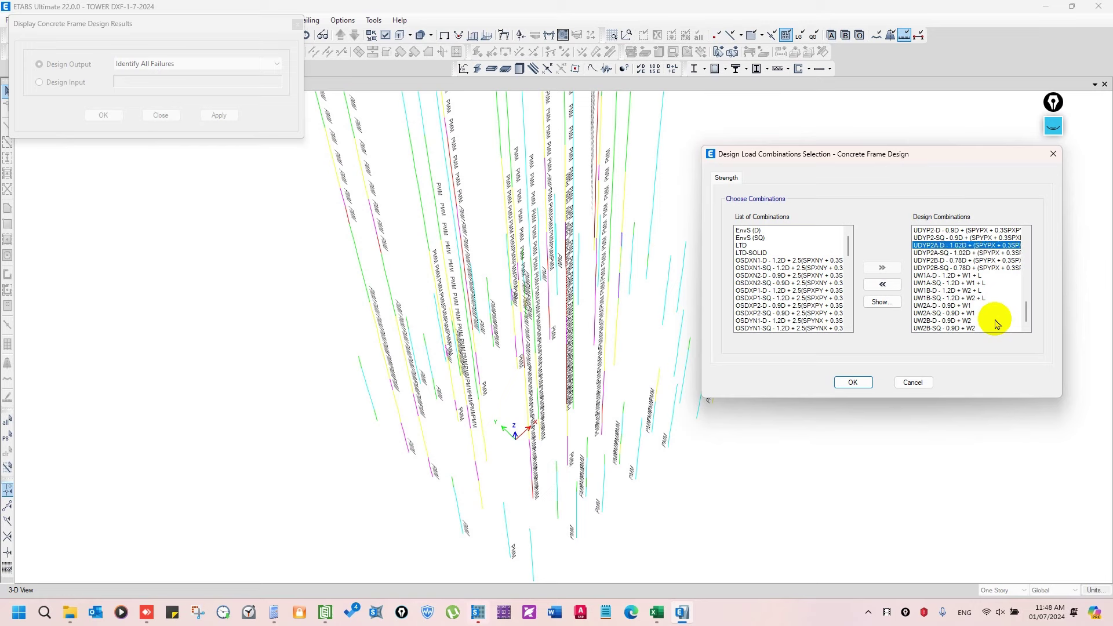
key(Up)
key(Up)
key(Up)
key(Up)
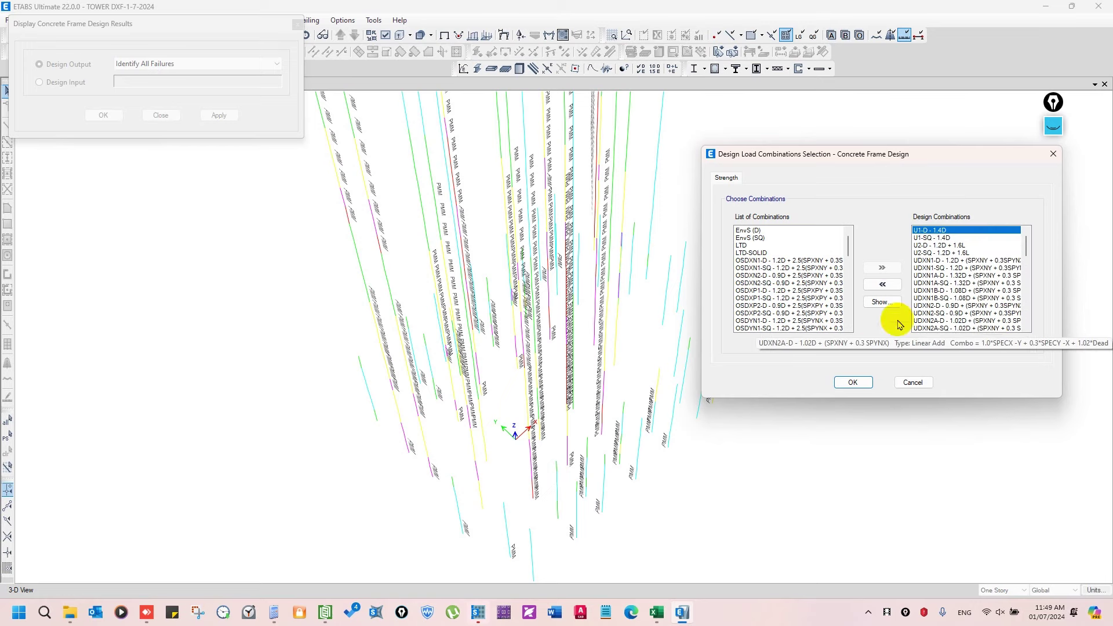